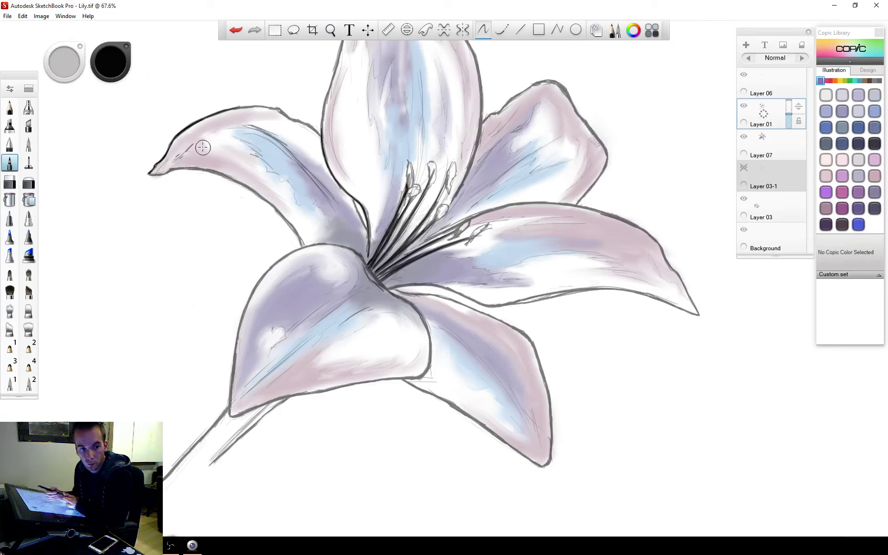
# Sketch thin pencil contour lines on Layer 01 from the tip of the upper-left petal along its surface, undoing unwanted strokes.
pyautogui.click(10, 107)
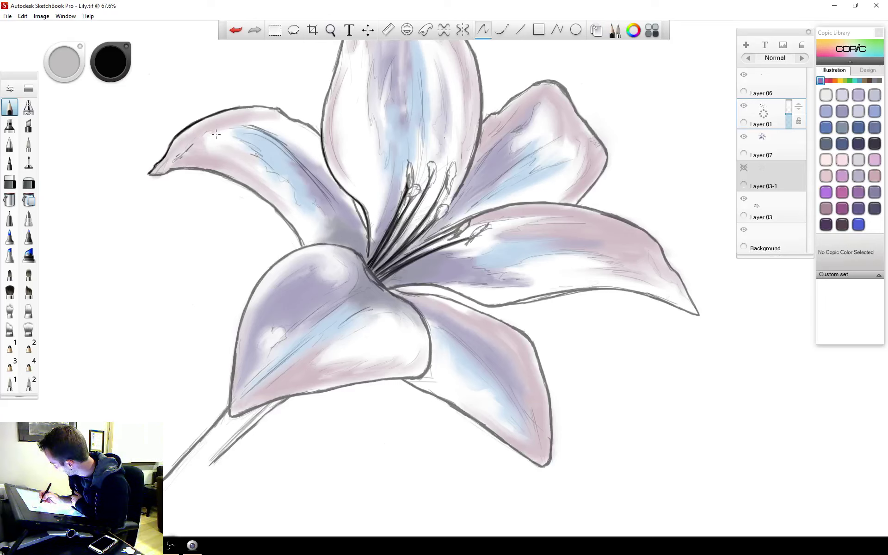
pyautogui.moveTo(250, 125); pyautogui.dragTo(234, 124)
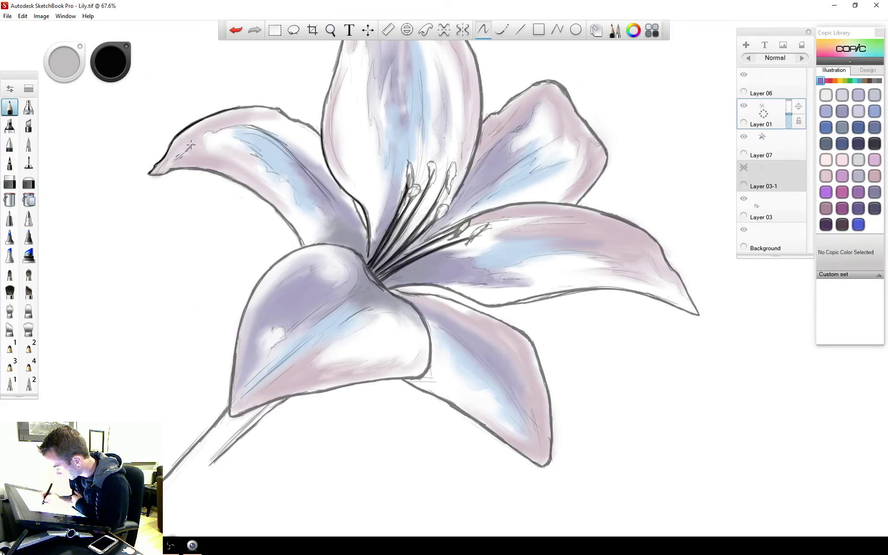
pyautogui.moveTo(157, 171); pyautogui.dragTo(176, 154)
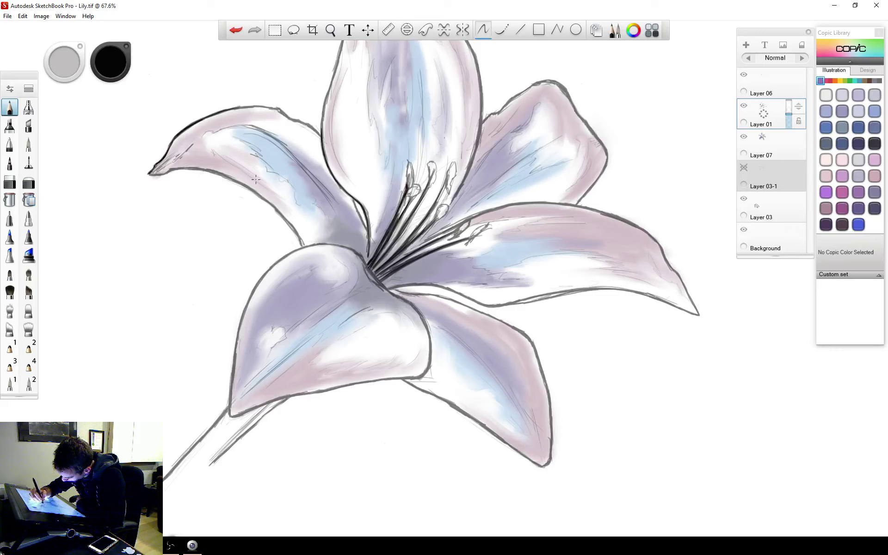
pyautogui.click(236, 29)
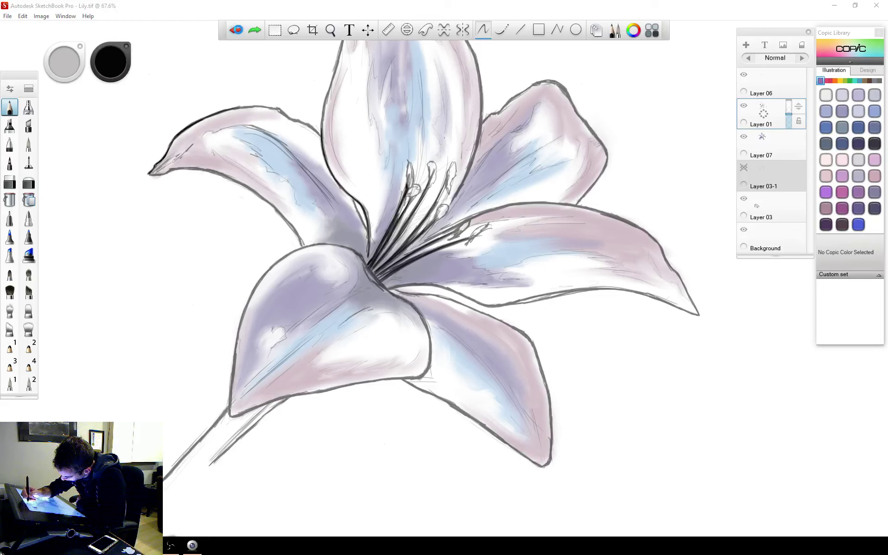
pyautogui.moveTo(223, 154); pyautogui.dragTo(264, 187)
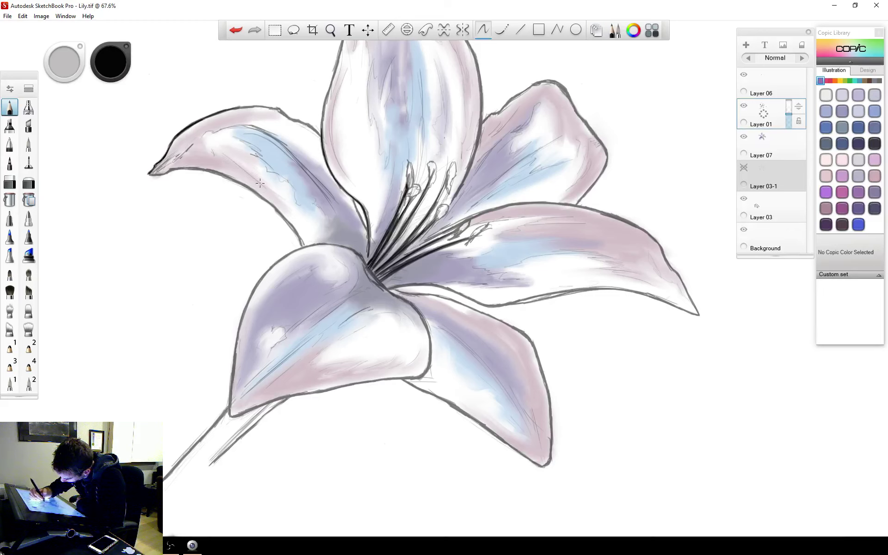
pyautogui.click(235, 31)
pyautogui.moveTo(220, 156); pyautogui.dragTo(259, 181)
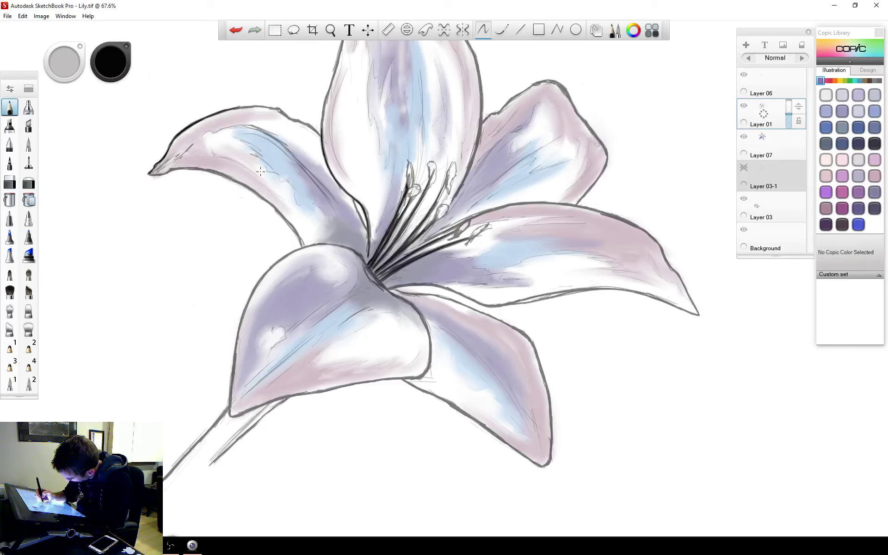
pyautogui.moveTo(332, 208)
pyautogui.mouseDown()
pyautogui.moveTo(290, 154)
pyautogui.moveTo(234, 121)
pyautogui.mouseUp()
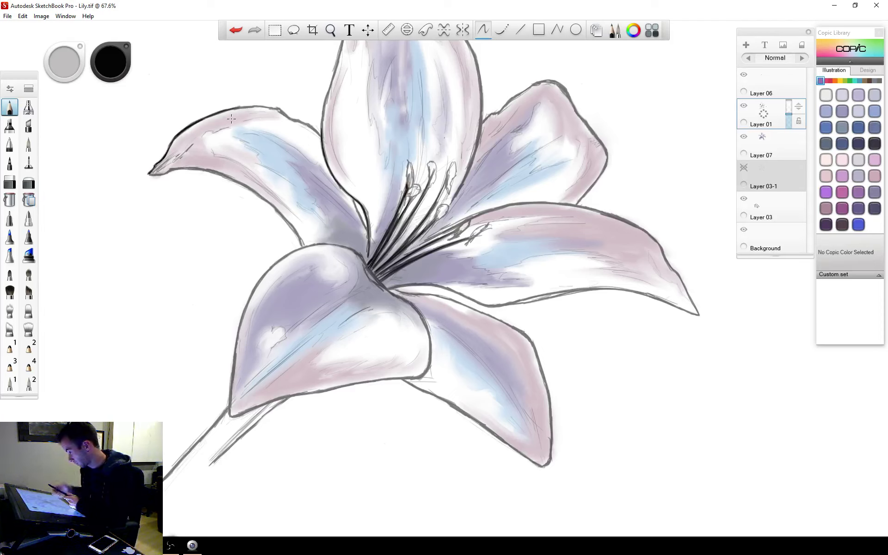
# Hide the reference photo on Layer 03 and save the drawing.
pyautogui.click(331, 33)
pyautogui.moveTo(566, 237); pyautogui.dragTo(568, 252)
pyautogui.moveTo(555, 289); pyautogui.dragTo(597, 245)
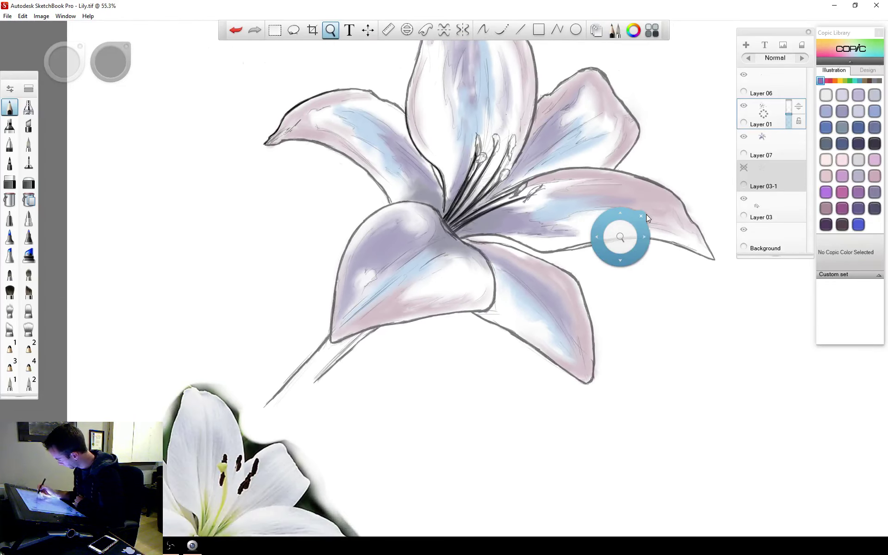
pyautogui.click(699, 206)
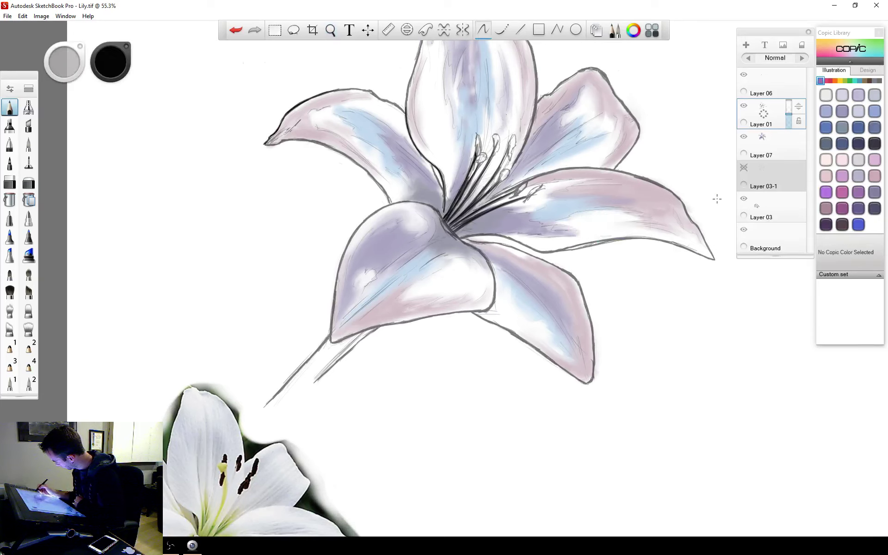
pyautogui.click(743, 198)
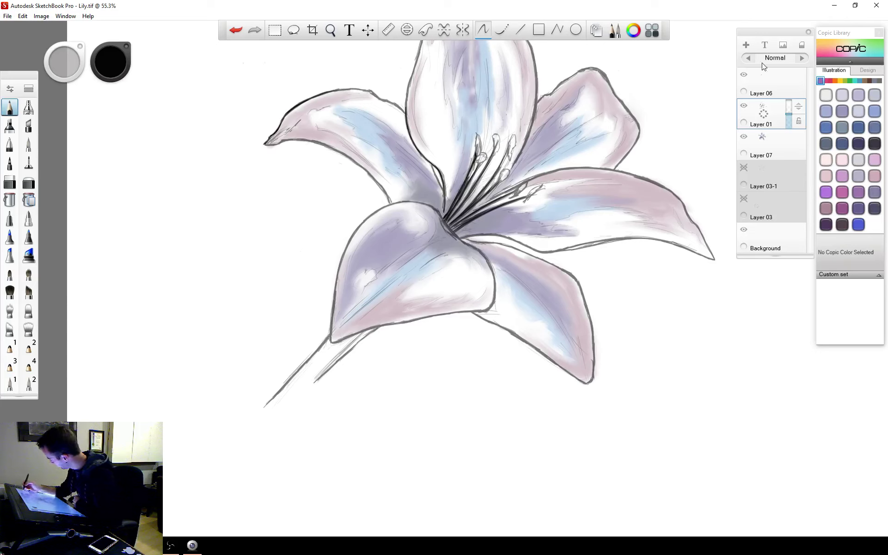
pyautogui.click(8, 16)
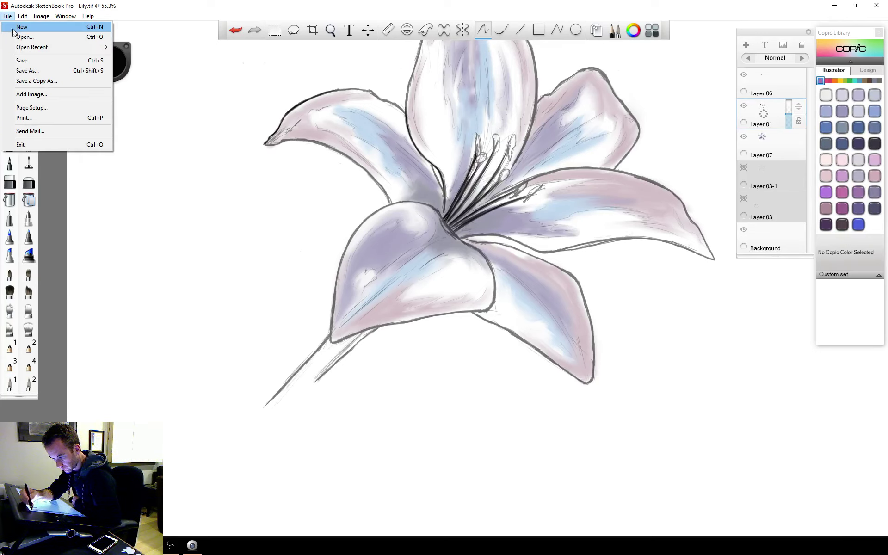
pyautogui.click(21, 62)
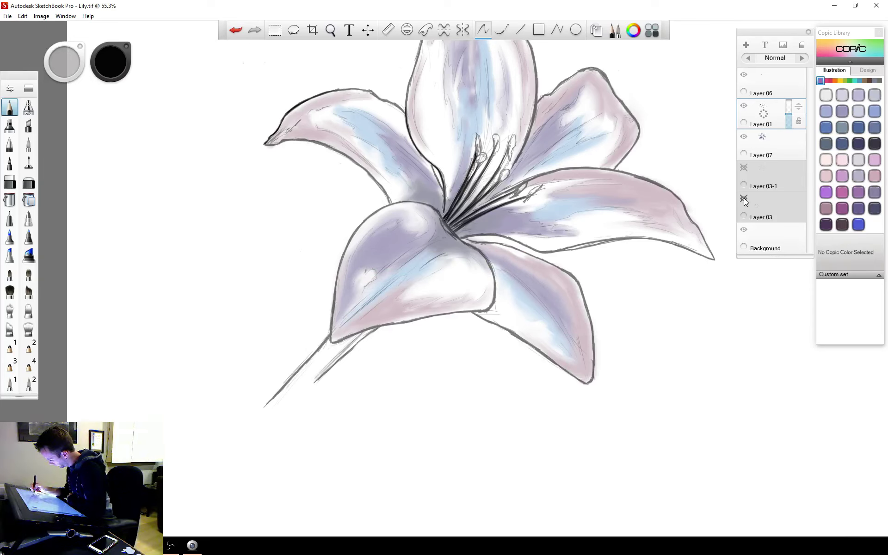
# Add a new empty layer and place it beneath the petal colour layer, directly above Layer 03-1.
pyautogui.click(744, 167)
pyautogui.click(744, 167)
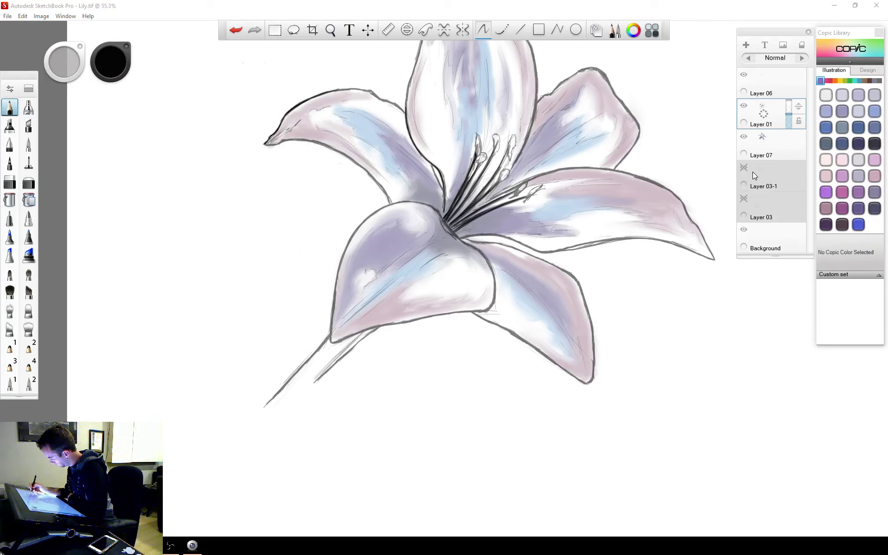
pyautogui.click(745, 45)
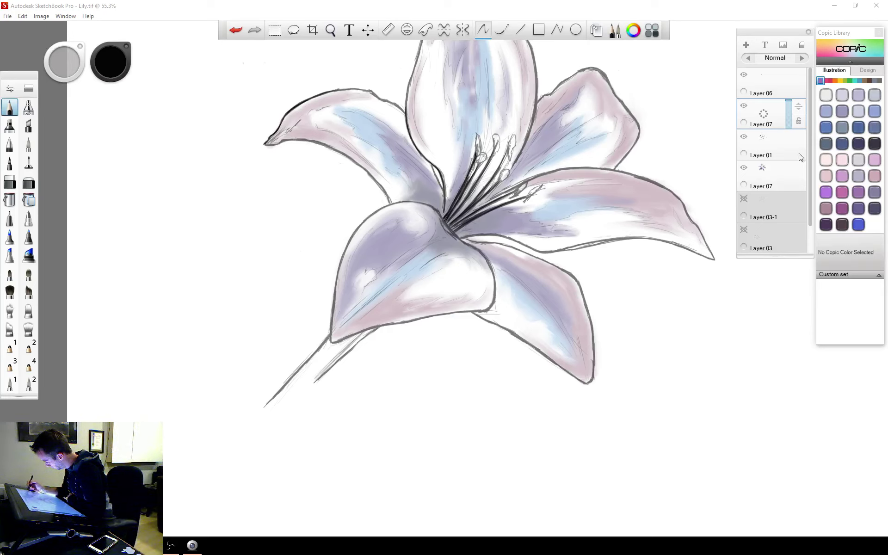
pyautogui.moveTo(808, 187); pyautogui.dragTo(807, 229)
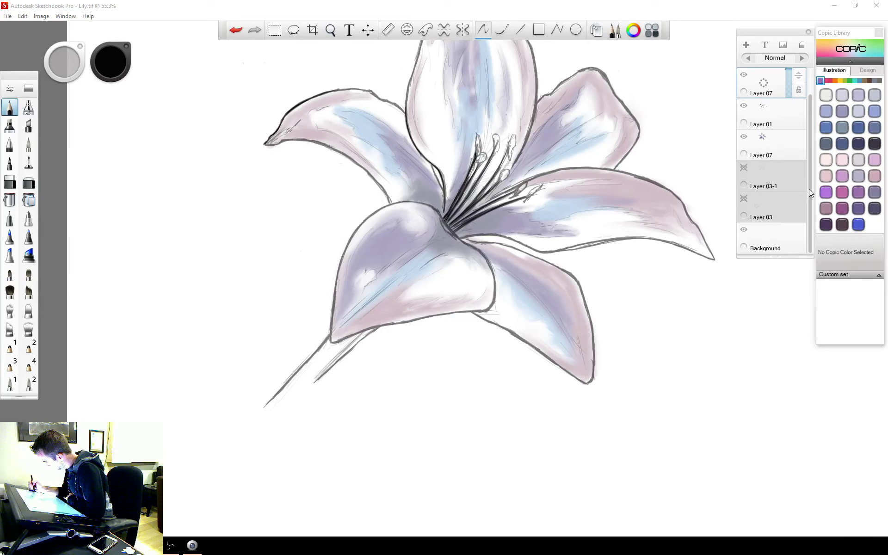
pyautogui.moveTo(811, 151); pyautogui.dragTo(809, 126)
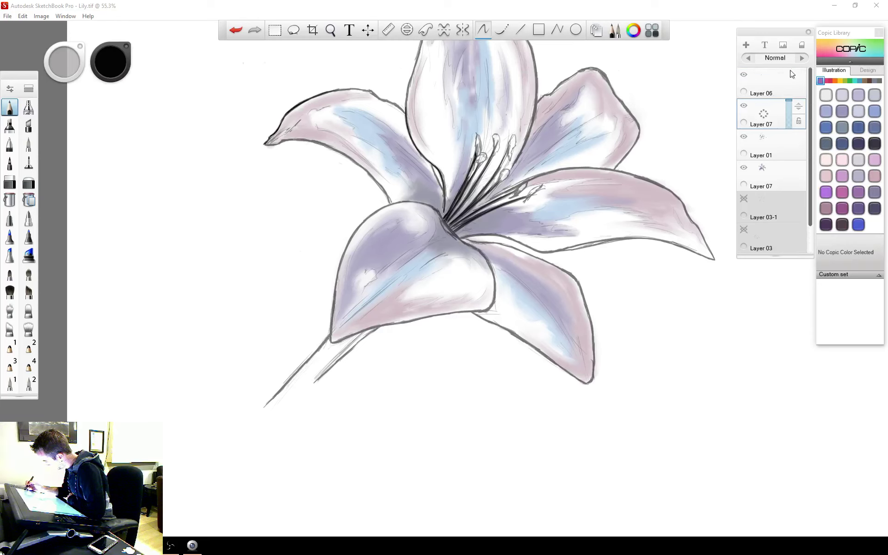
pyautogui.click(743, 74)
pyautogui.click(743, 74)
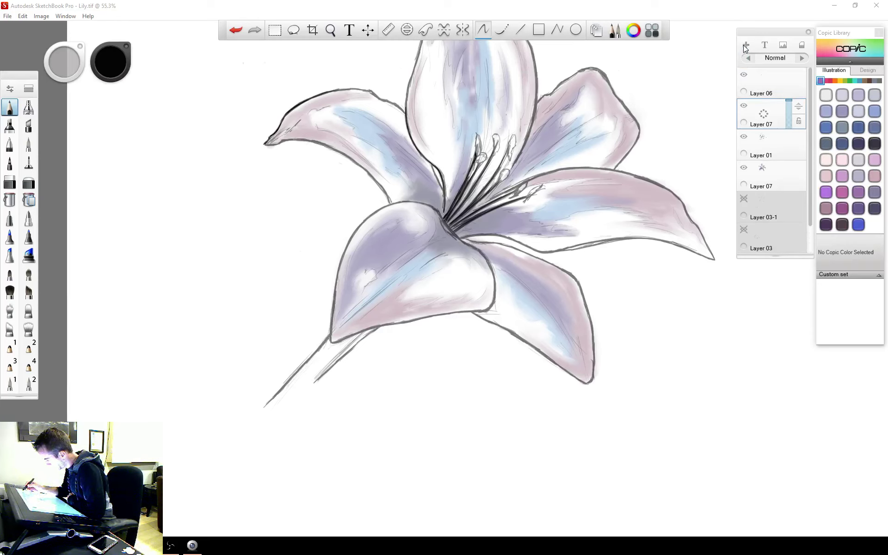
pyautogui.click(745, 45)
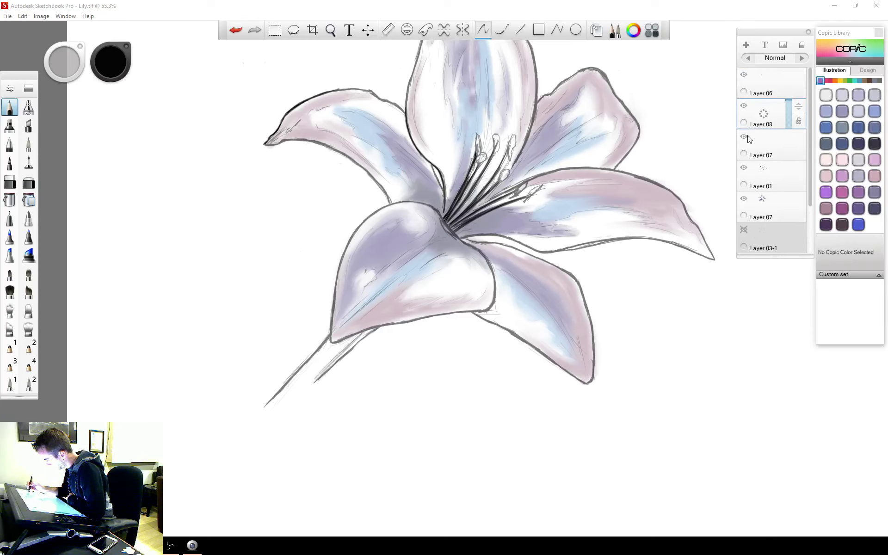
pyautogui.click(767, 141)
pyautogui.moveTo(764, 114); pyautogui.dragTo(798, 184)
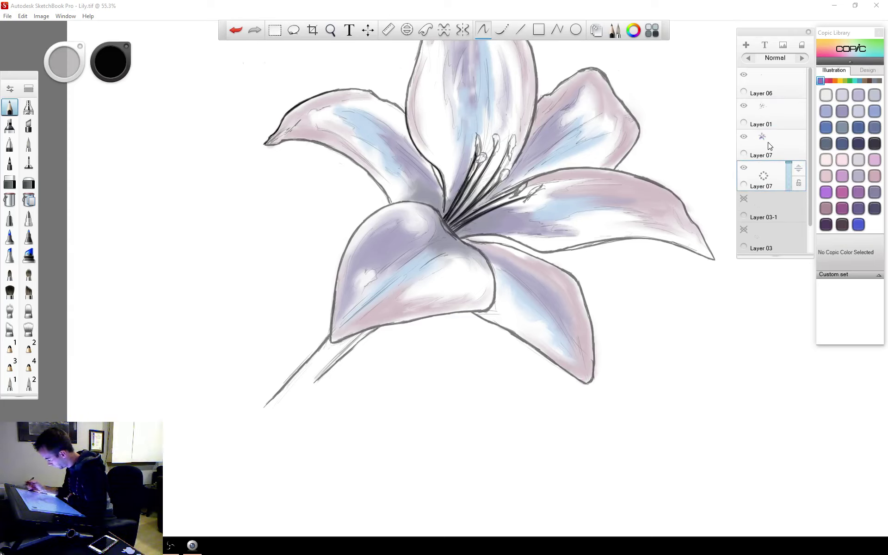
# Choose the Chisel Tip Pen, set its size to 18.8, and undo the test strokes beside the flower.
pyautogui.click(28, 124)
pyautogui.moveTo(159, 266); pyautogui.dragTo(196, 237)
pyautogui.moveTo(138, 307); pyautogui.dragTo(204, 234)
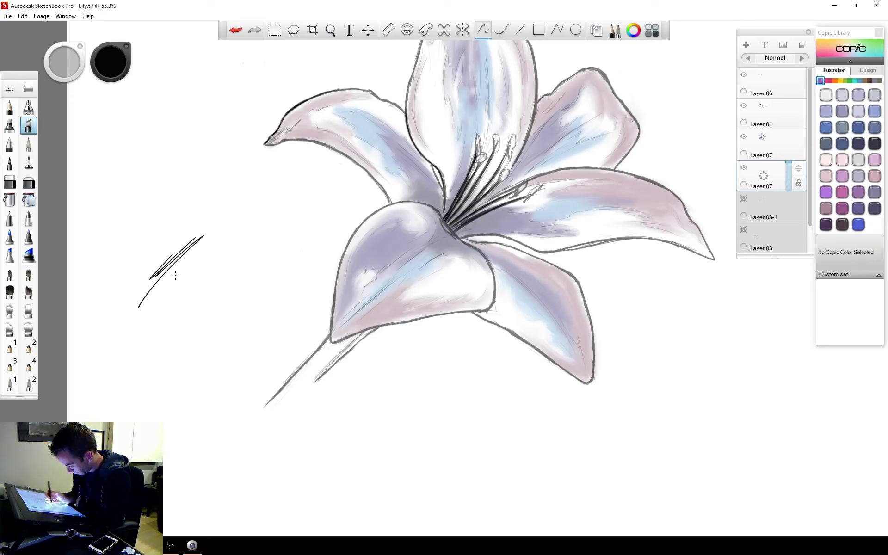
pyautogui.click(235, 30)
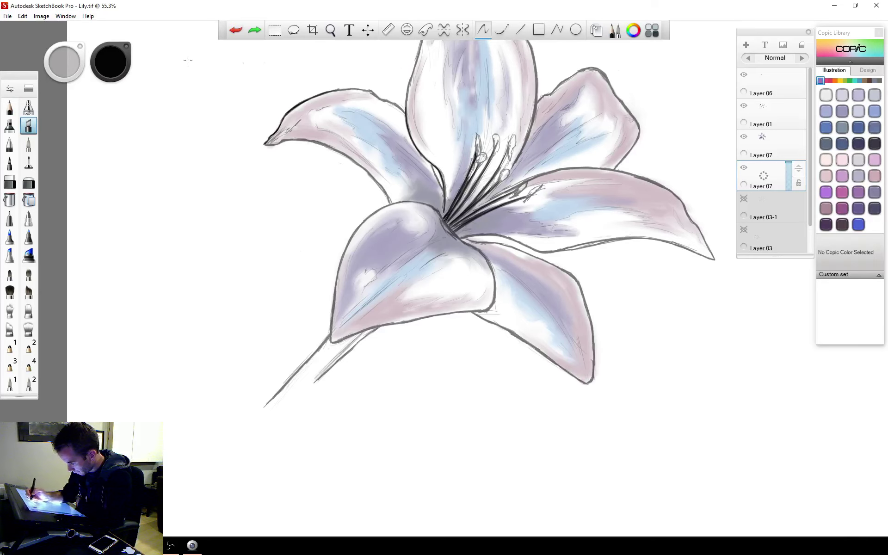
pyautogui.click(12, 88)
pyautogui.moveTo(114, 132)
pyautogui.mouseDown()
pyautogui.moveTo(172, 137)
pyautogui.moveTo(152, 135)
pyautogui.mouseUp()
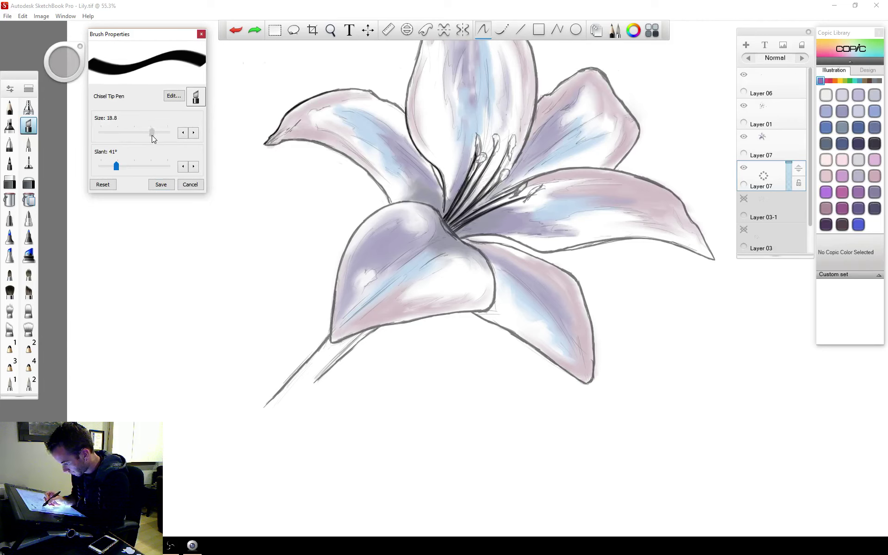
pyautogui.click(161, 185)
pyautogui.moveTo(119, 234)
pyautogui.mouseDown()
pyautogui.moveTo(128, 266)
pyautogui.moveTo(152, 183)
pyautogui.mouseUp()
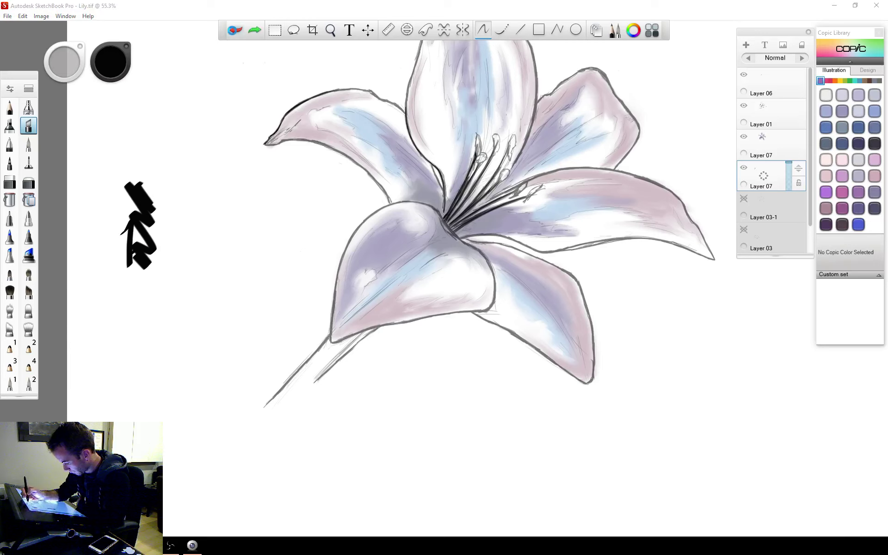
pyautogui.click(234, 34)
pyautogui.click(235, 33)
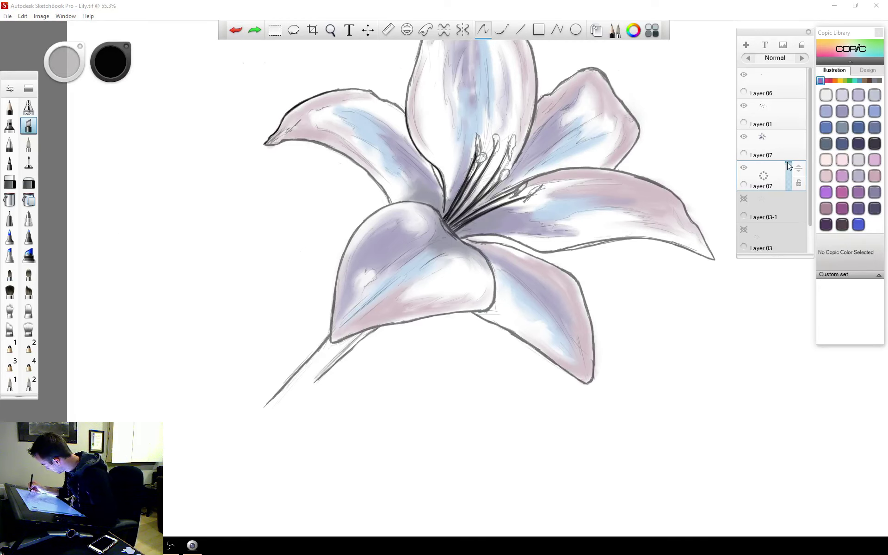
# Reduce the new layer's opacity and paint light grey strokes along the stem, extending it beyond the sketched lines.
pyautogui.moveTo(788, 165); pyautogui.dragTo(788, 184)
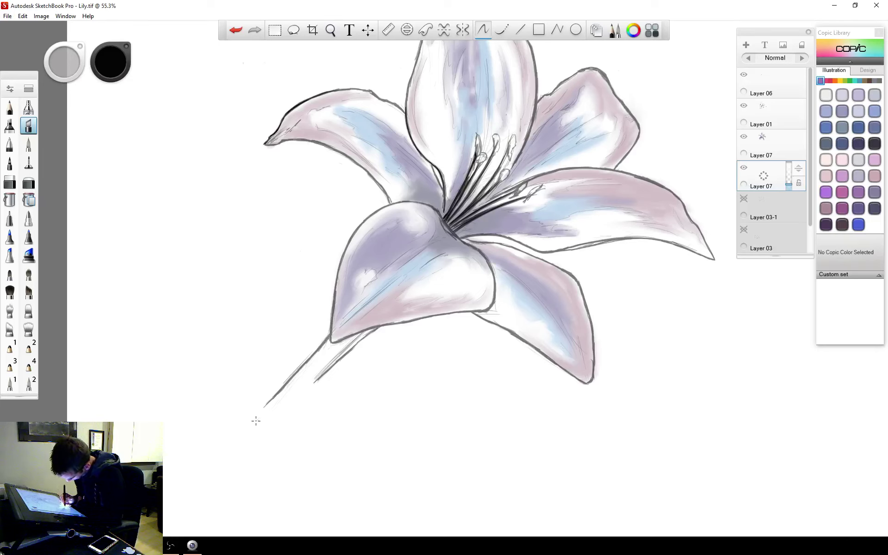
pyautogui.moveTo(250, 426)
pyautogui.mouseDown()
pyautogui.moveTo(328, 347)
pyautogui.moveTo(319, 363)
pyautogui.moveTo(317, 346)
pyautogui.moveTo(325, 348)
pyautogui.moveTo(230, 445)
pyautogui.mouseUp()
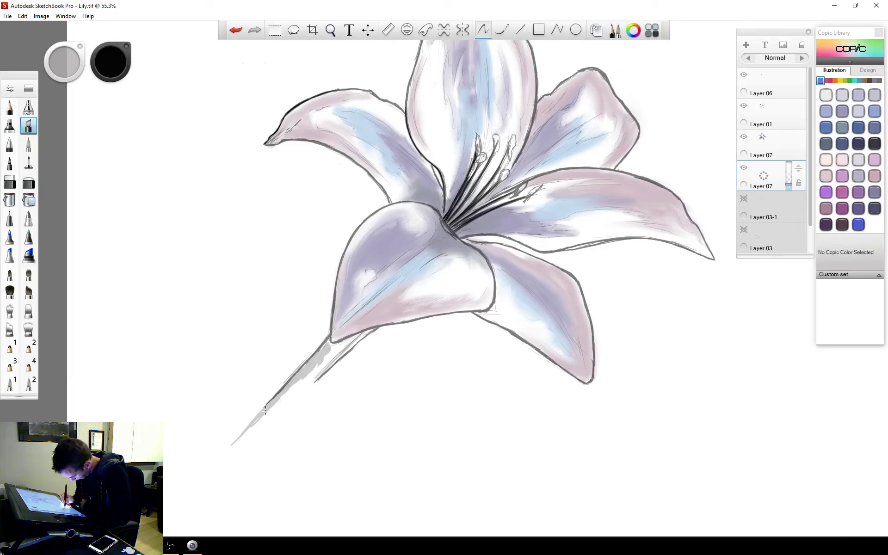
pyautogui.moveTo(266, 410); pyautogui.dragTo(221, 455)
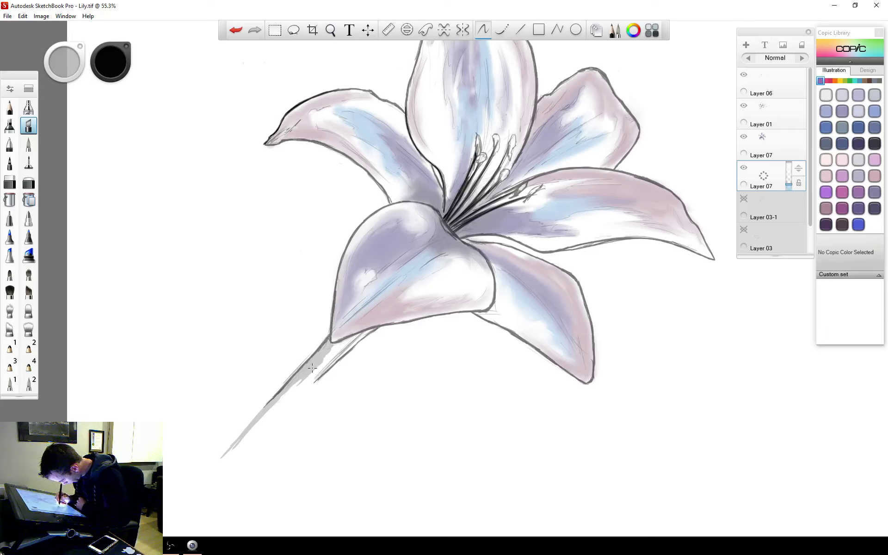
pyautogui.moveTo(289, 395); pyautogui.dragTo(328, 356)
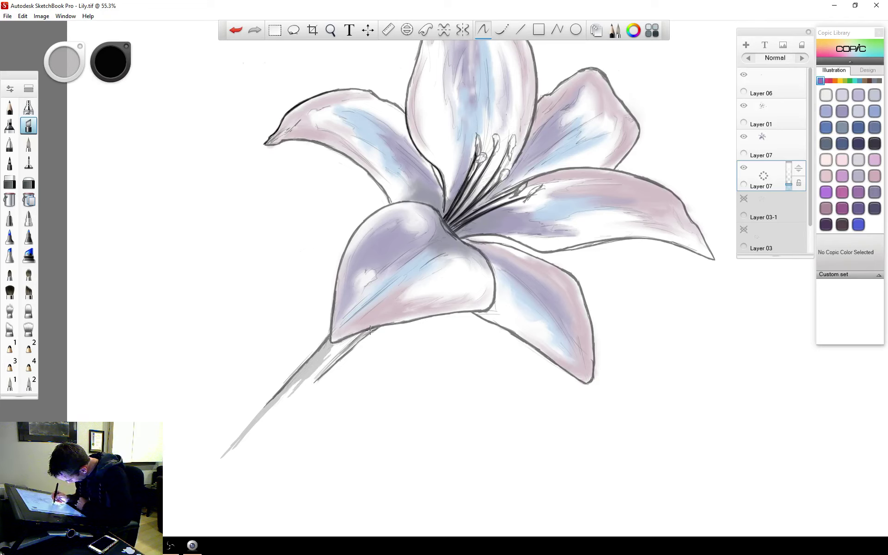
pyautogui.moveTo(370, 329)
pyautogui.mouseDown()
pyautogui.moveTo(266, 425)
pyautogui.moveTo(326, 364)
pyautogui.mouseUp()
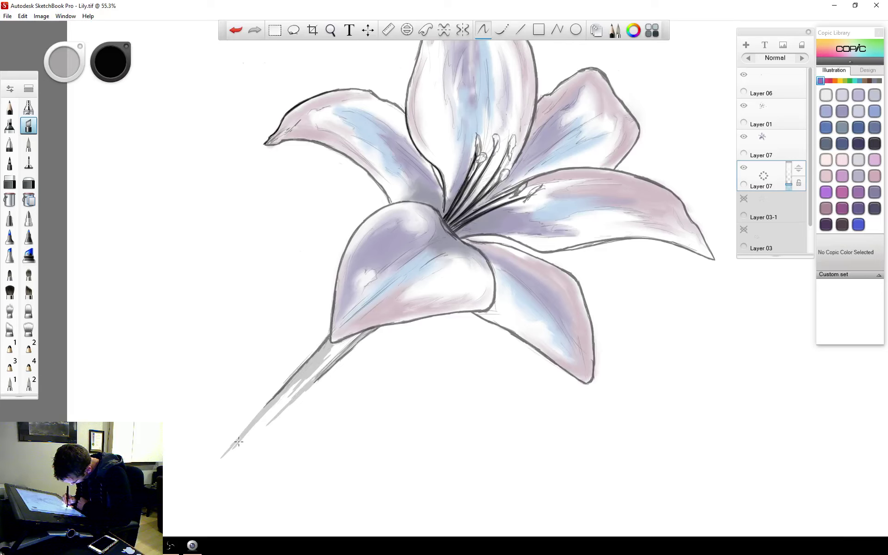
pyautogui.moveTo(244, 437)
pyautogui.mouseDown()
pyautogui.moveTo(260, 416)
pyautogui.moveTo(228, 451)
pyautogui.mouseUp()
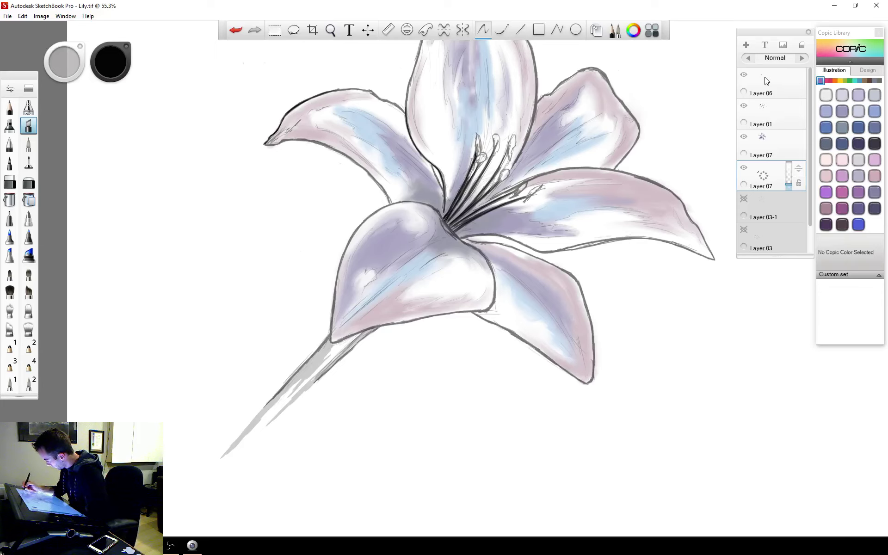
# Select Layer 06 and try out two other brushes beside the flower, ending with the wide chisel marker and undoing the test marks.
pyautogui.click(782, 86)
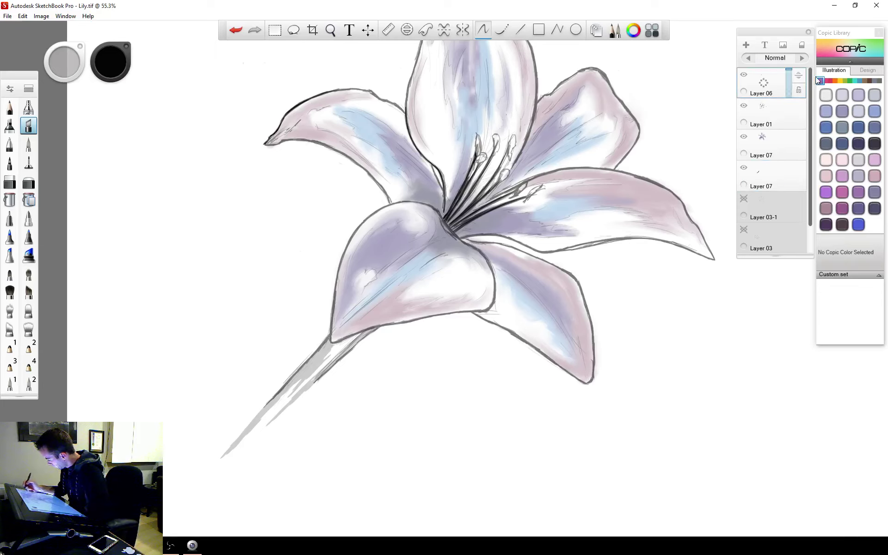
pyautogui.click(743, 75)
pyautogui.click(743, 75)
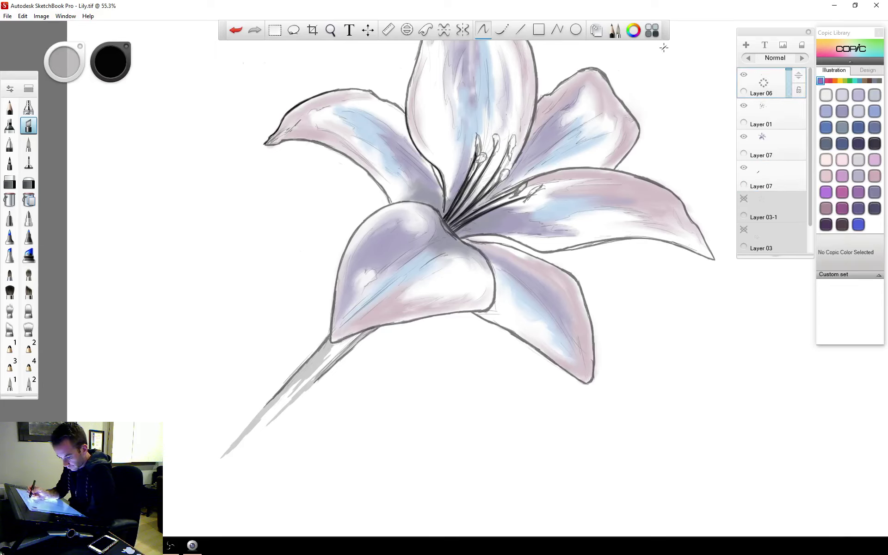
pyautogui.click(28, 145)
pyautogui.moveTo(173, 199); pyautogui.dragTo(178, 221)
pyautogui.click(234, 31)
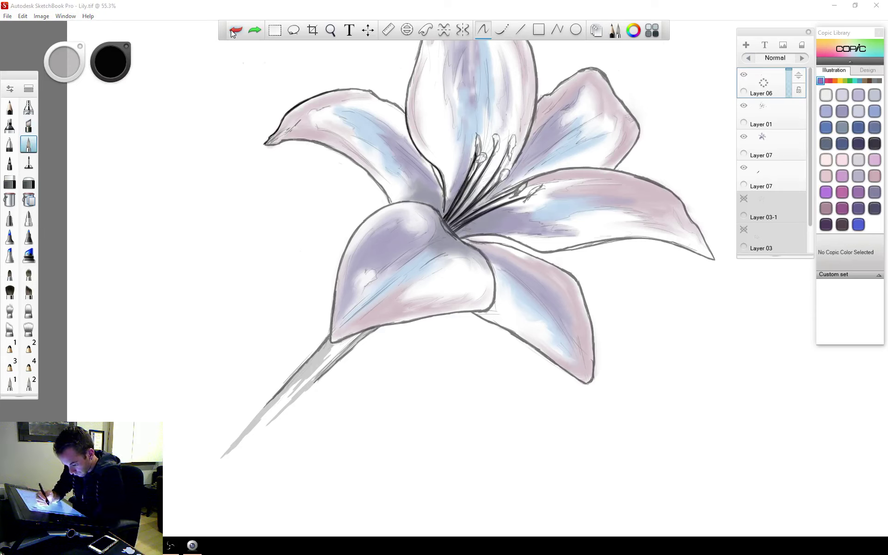
pyautogui.click(28, 255)
pyautogui.moveTo(174, 221)
pyautogui.mouseDown()
pyautogui.moveTo(155, 210)
pyautogui.moveTo(163, 216)
pyautogui.mouseUp()
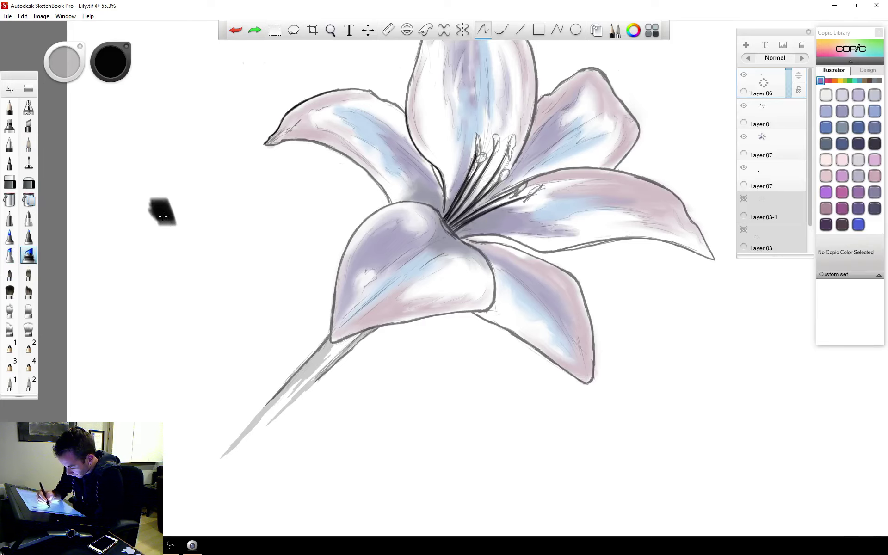
pyautogui.click(236, 30)
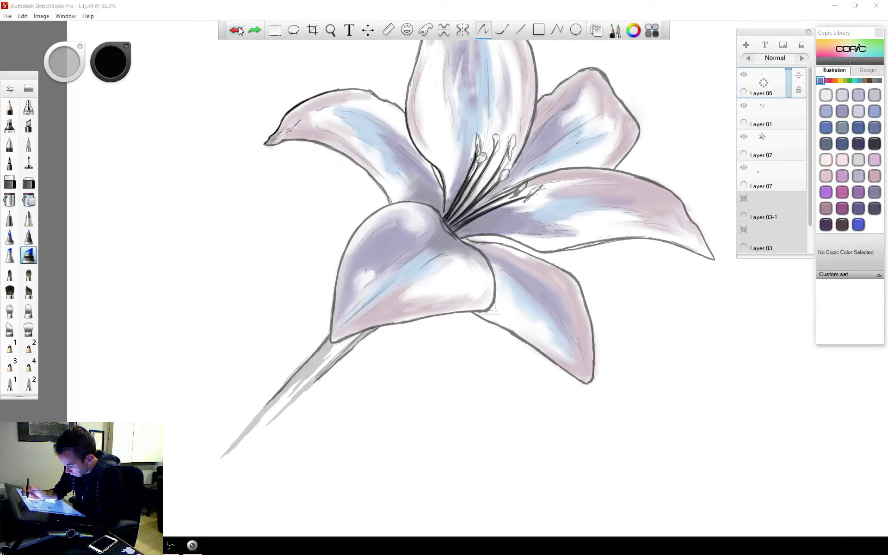
# Choose the marker next to the wide chisel marker and undo its black test mark beside the flower.
pyautogui.click(9, 255)
pyautogui.moveTo(149, 211); pyautogui.dragTo(159, 212)
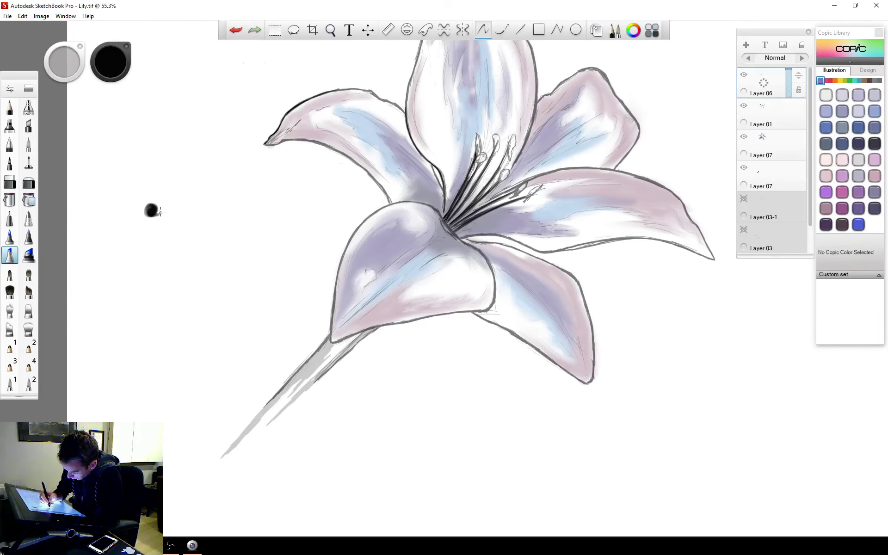
pyautogui.click(236, 31)
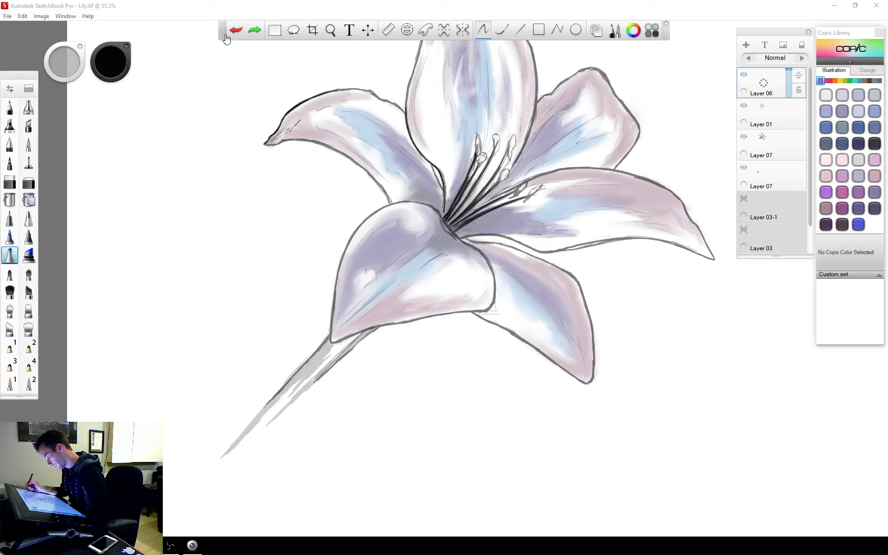
# Fill the rightmost upper anther on Layer 06 with solid black, starting with the marker and finishing the shape with the dark-tipped pen.
pyautogui.click(331, 29)
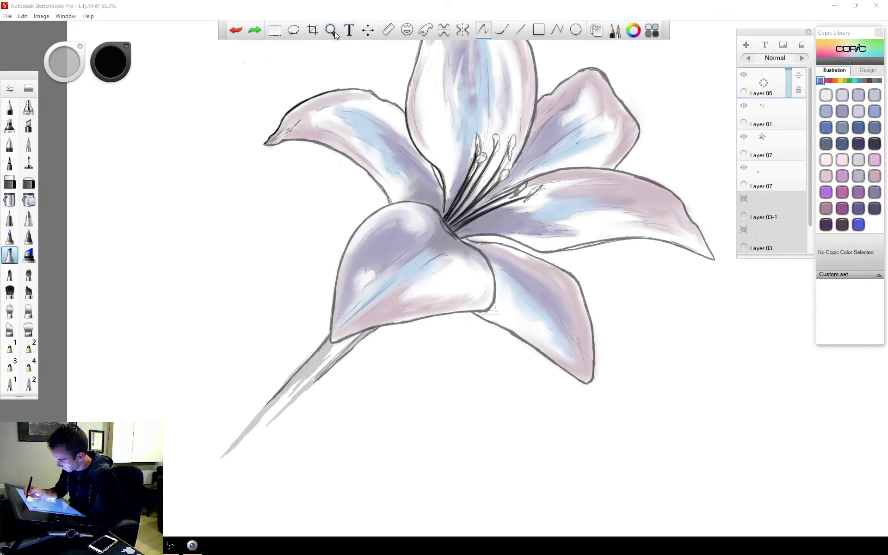
pyautogui.moveTo(527, 188)
pyautogui.mouseDown()
pyautogui.moveTo(550, 200)
pyautogui.moveTo(532, 184)
pyautogui.moveTo(551, 137)
pyautogui.moveTo(573, 277)
pyautogui.moveTo(573, 248)
pyautogui.moveTo(589, 274)
pyautogui.mouseUp()
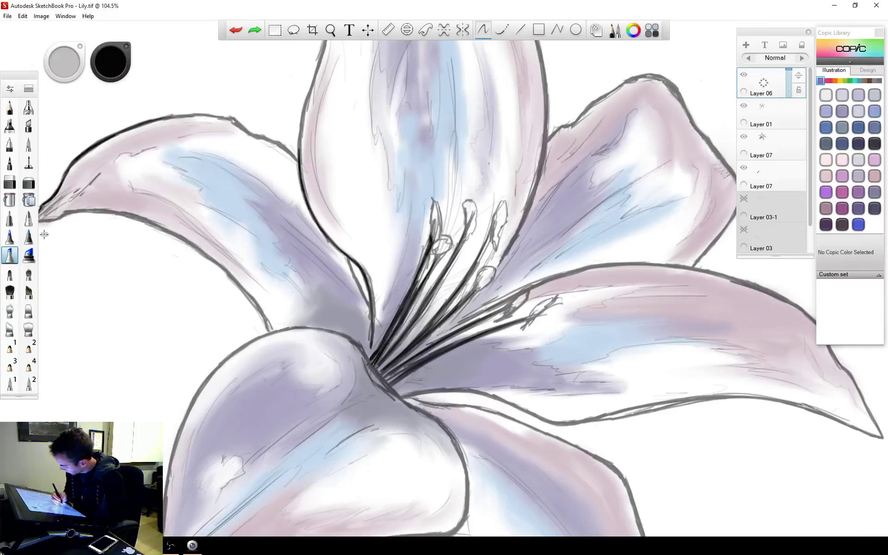
pyautogui.moveTo(499, 217); pyautogui.dragTo(494, 234)
pyautogui.moveTo(65, 61); pyautogui.dragTo(68, 60)
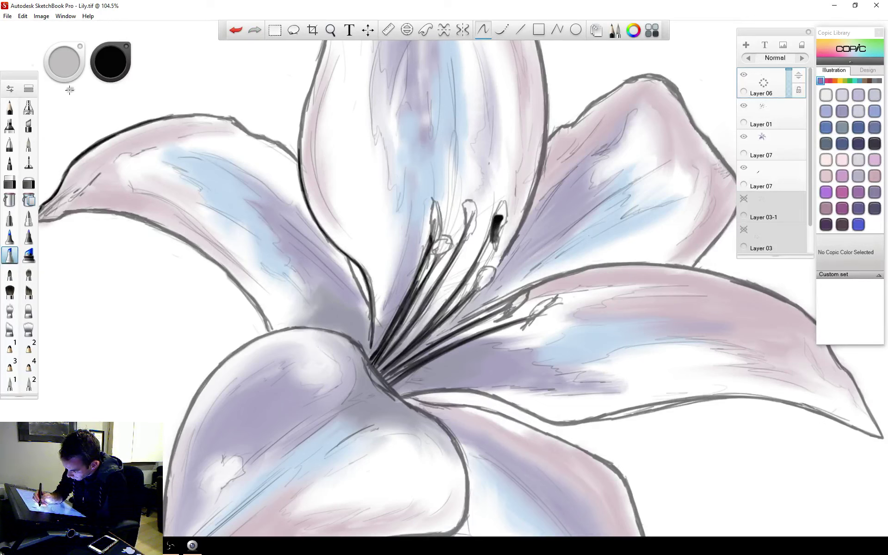
pyautogui.click(28, 236)
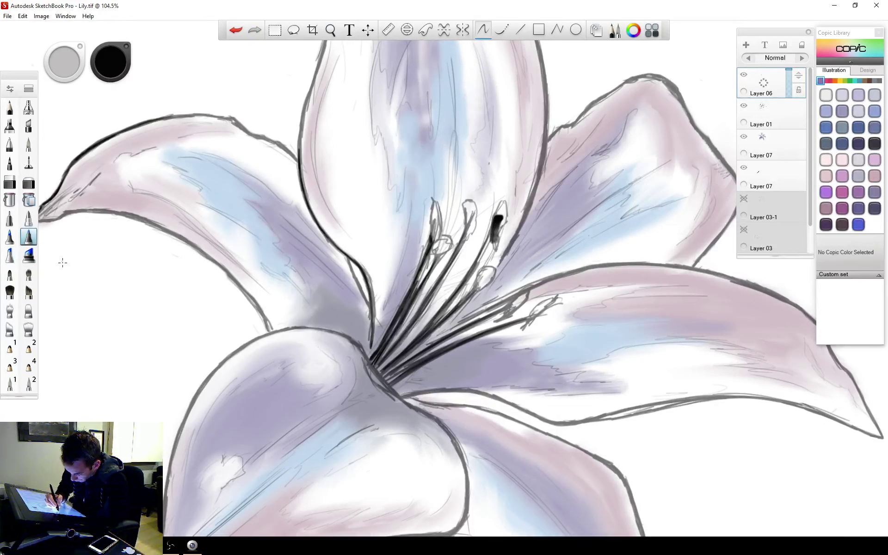
pyautogui.click(234, 29)
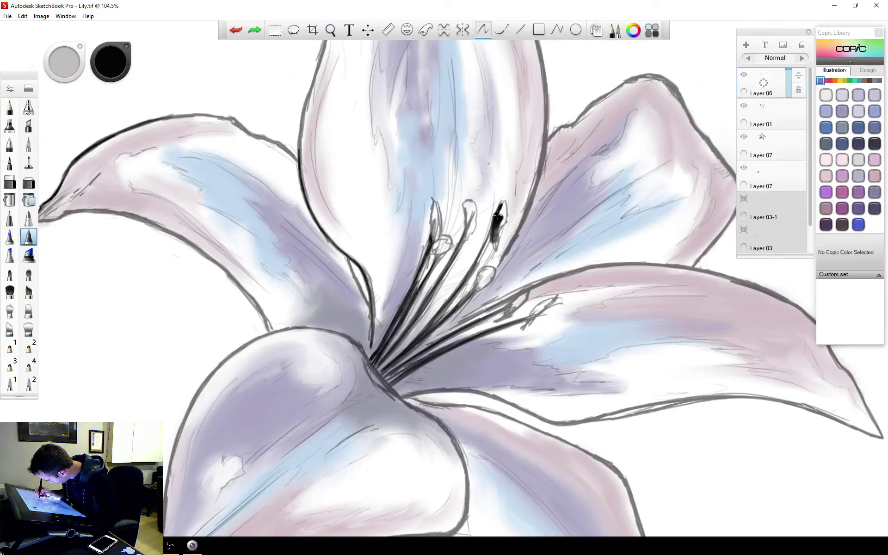
pyautogui.moveTo(497, 215); pyautogui.dragTo(498, 215)
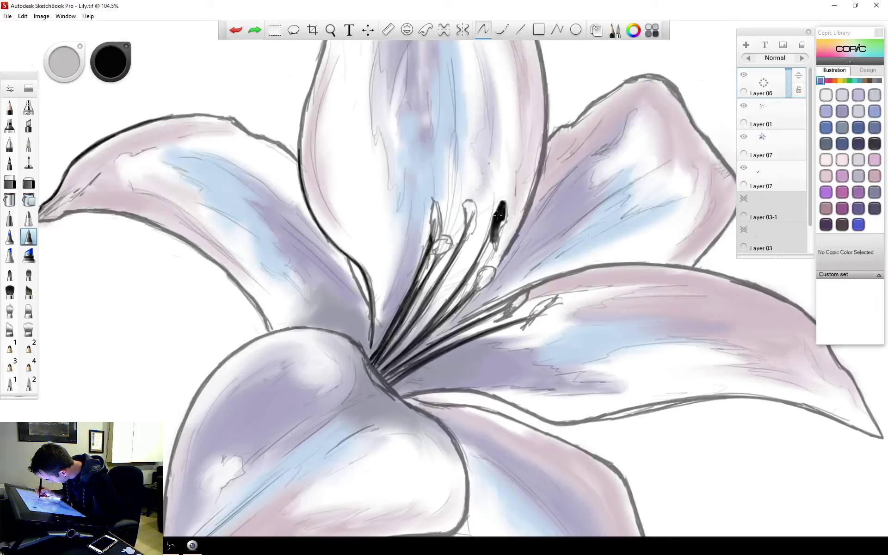
pyautogui.moveTo(498, 215)
pyautogui.mouseDown()
pyautogui.moveTo(500, 222)
pyautogui.moveTo(498, 215)
pyautogui.mouseUp()
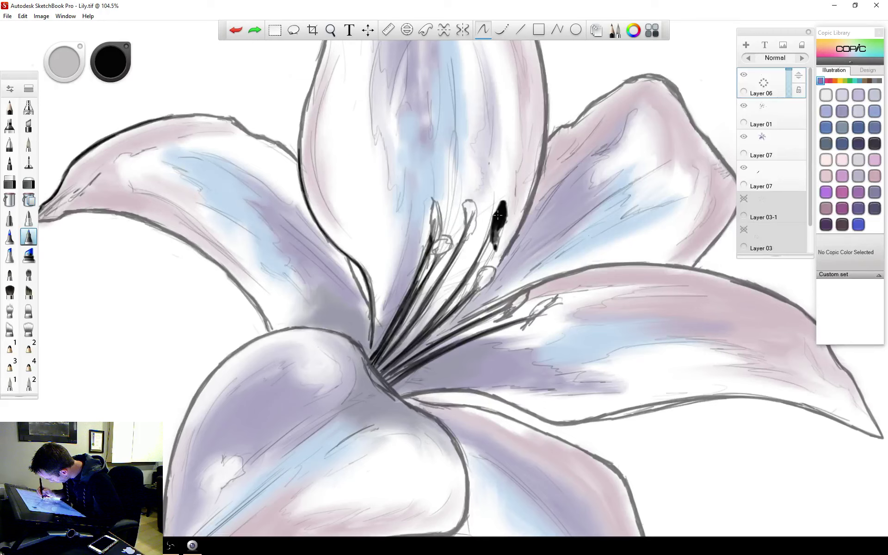
pyautogui.moveTo(498, 248); pyautogui.dragTo(494, 230)
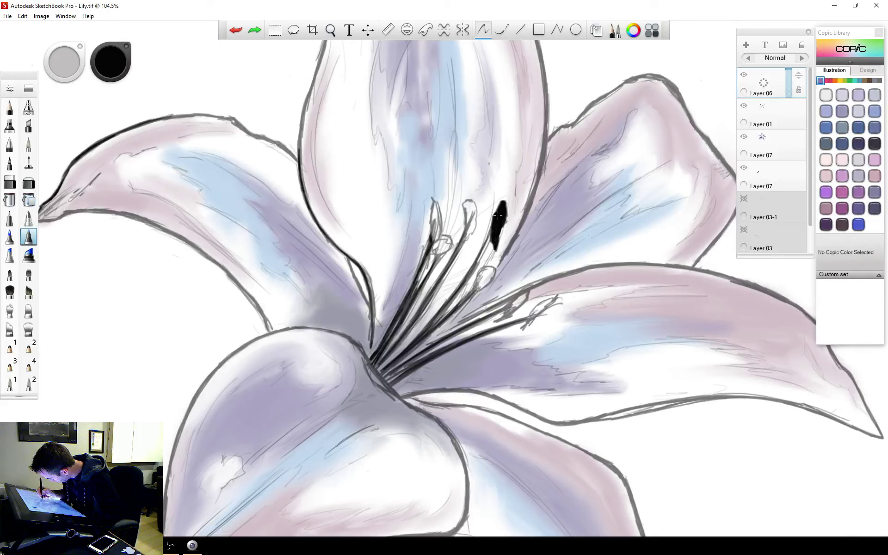
pyautogui.moveTo(497, 215); pyautogui.dragTo(495, 218)
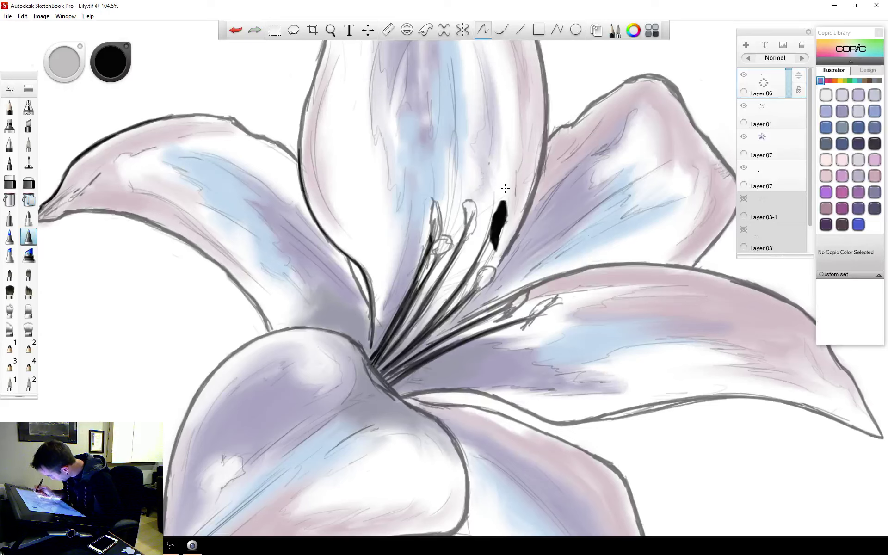
# Outline and fill the three lower anthers solid black, from the centre one to the two over the right petal.
pyautogui.moveTo(483, 285); pyautogui.dragTo(494, 271)
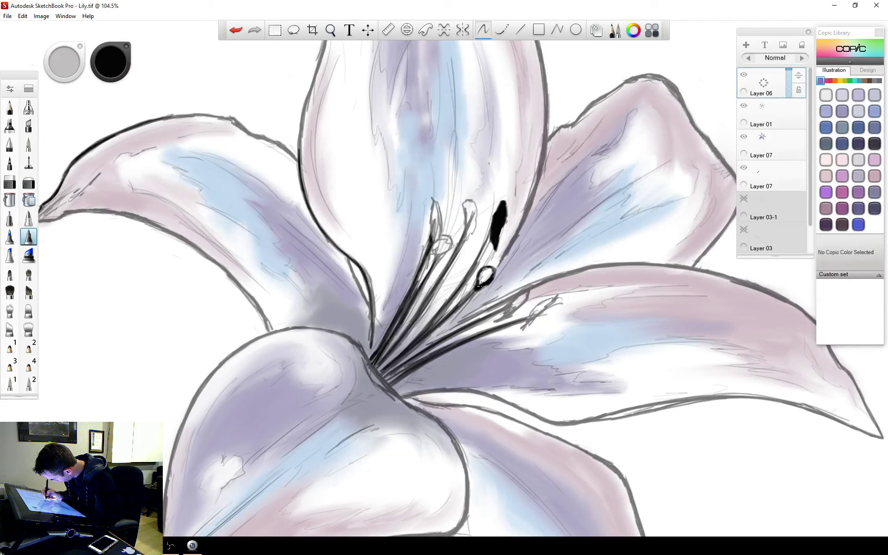
pyautogui.moveTo(491, 275)
pyautogui.mouseDown()
pyautogui.moveTo(485, 270)
pyautogui.moveTo(481, 286)
pyautogui.mouseUp()
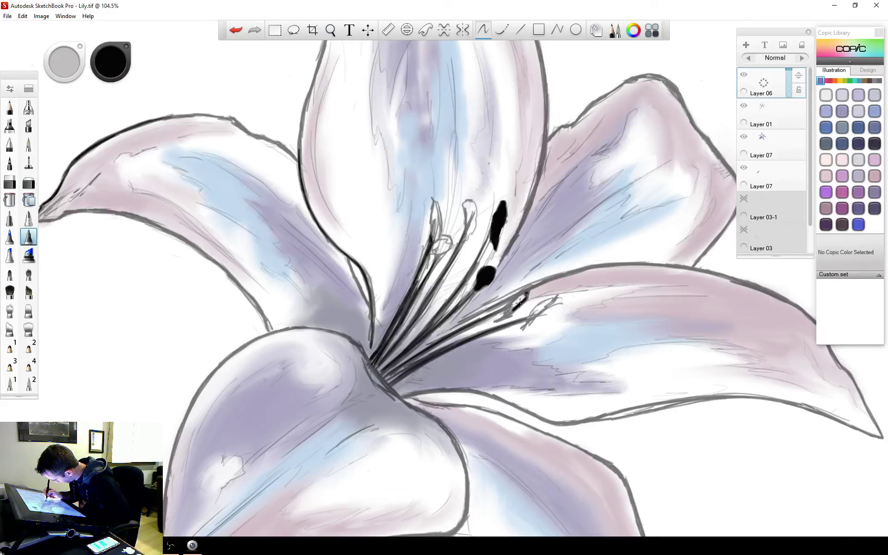
pyautogui.moveTo(526, 293)
pyautogui.mouseDown()
pyautogui.moveTo(493, 322)
pyautogui.moveTo(502, 319)
pyautogui.mouseUp()
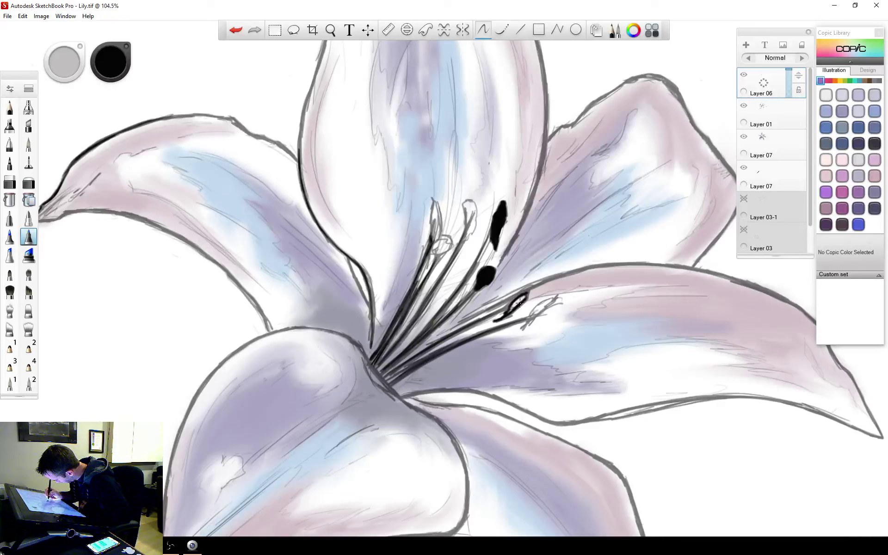
pyautogui.moveTo(520, 298); pyautogui.dragTo(514, 305)
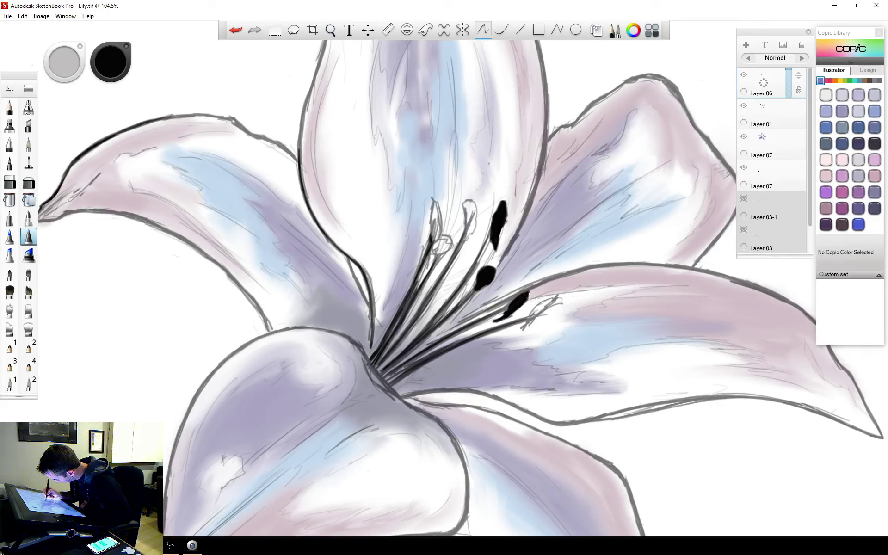
pyautogui.moveTo(540, 302)
pyautogui.mouseDown()
pyautogui.moveTo(521, 330)
pyautogui.moveTo(537, 309)
pyautogui.mouseUp()
pyautogui.moveTo(552, 301); pyautogui.dragTo(511, 324)
pyautogui.moveTo(548, 305); pyautogui.dragTo(544, 311)
pyautogui.moveTo(554, 299); pyautogui.dragTo(527, 327)
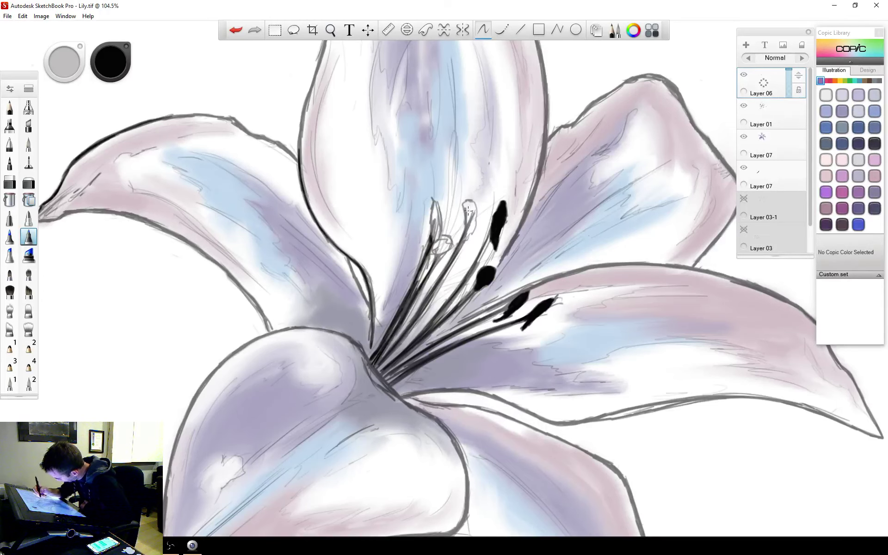
# Fill the remaining three anthers in front of the upper petal with solid black.
pyautogui.moveTo(468, 210)
pyautogui.mouseDown()
pyautogui.moveTo(463, 240)
pyautogui.moveTo(469, 205)
pyautogui.mouseUp()
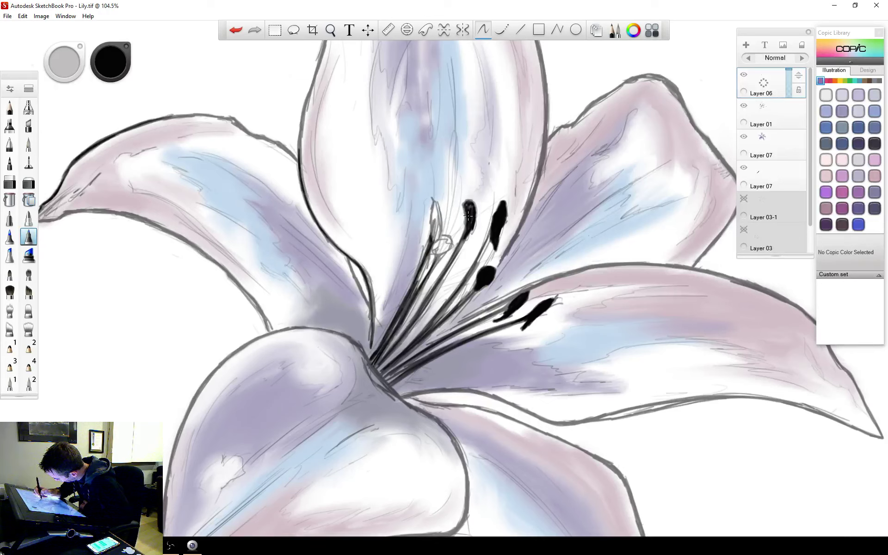
pyautogui.moveTo(464, 209); pyautogui.dragTo(464, 229)
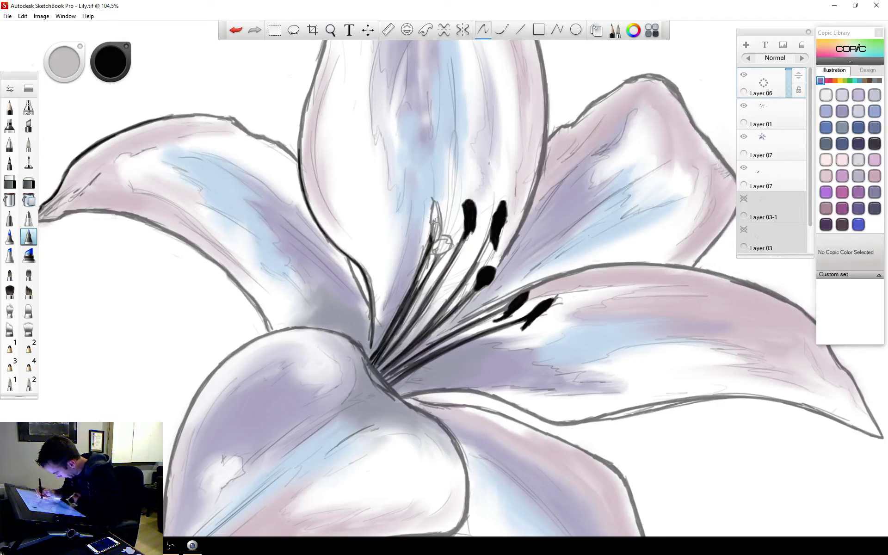
pyautogui.moveTo(433, 227)
pyautogui.mouseDown()
pyautogui.moveTo(433, 203)
pyautogui.moveTo(437, 253)
pyautogui.moveTo(449, 237)
pyautogui.mouseUp()
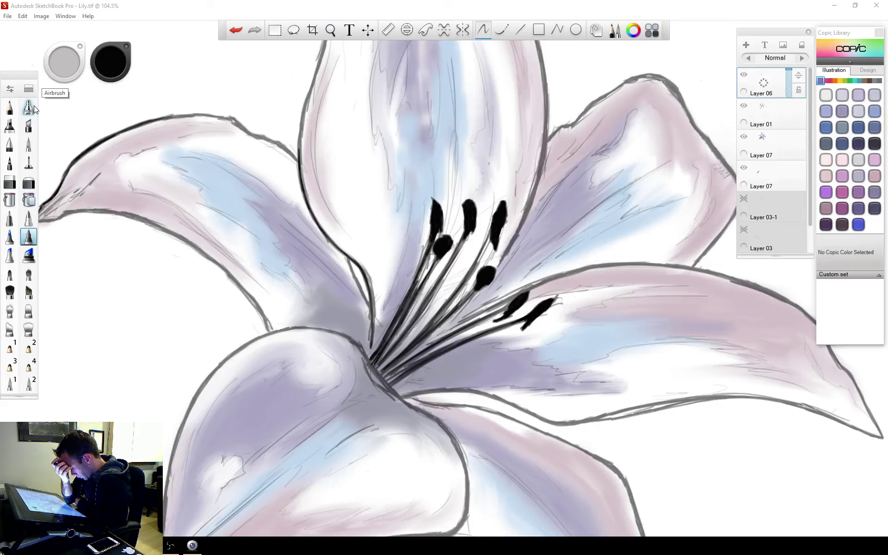
# With the Soft Eraser at size 5.0 and amount erased 60%, lighten highlights inside the two anthers over the right petal.
pyautogui.click(29, 182)
pyautogui.moveTo(65, 62)
pyautogui.mouseDown()
pyautogui.moveTo(111, 60)
pyautogui.moveTo(68, 64)
pyautogui.moveTo(67, 123)
pyautogui.moveTo(65, 60)
pyautogui.moveTo(67, 69)
pyautogui.mouseUp()
pyautogui.click(66, 64)
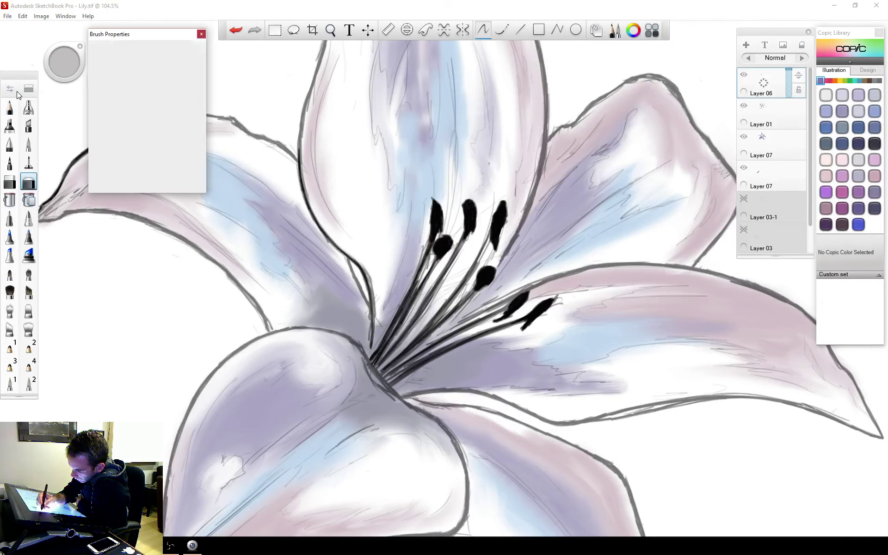
pyautogui.moveTo(160, 132); pyautogui.dragTo(103, 133)
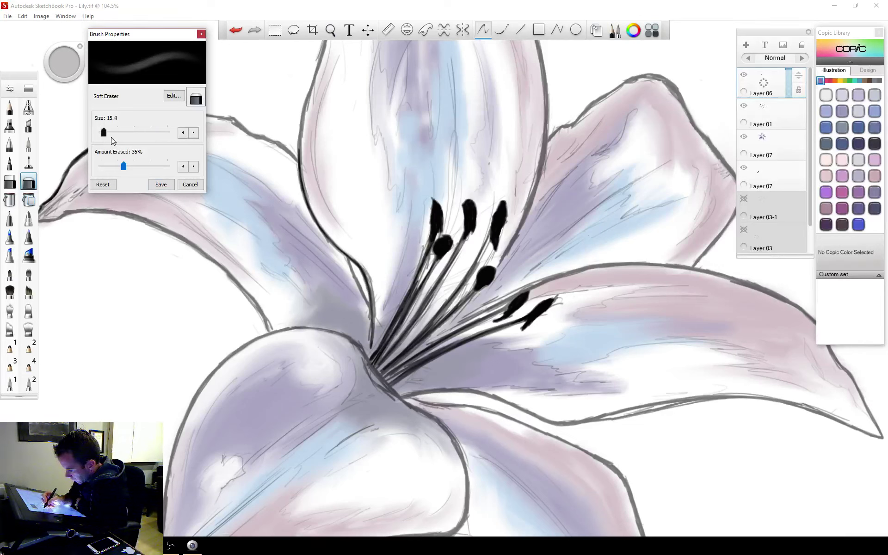
pyautogui.click(161, 184)
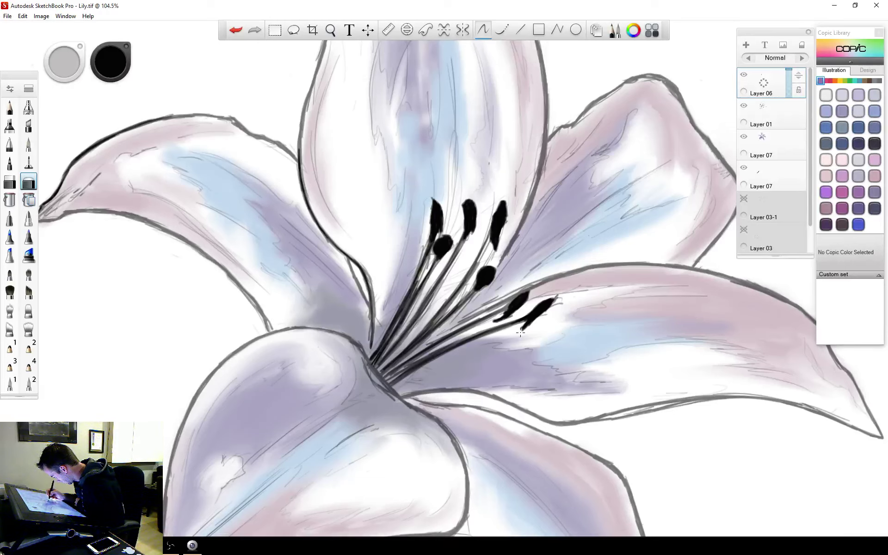
pyautogui.click(10, 88)
pyautogui.moveTo(126, 167); pyautogui.dragTo(141, 168)
pyautogui.click(161, 184)
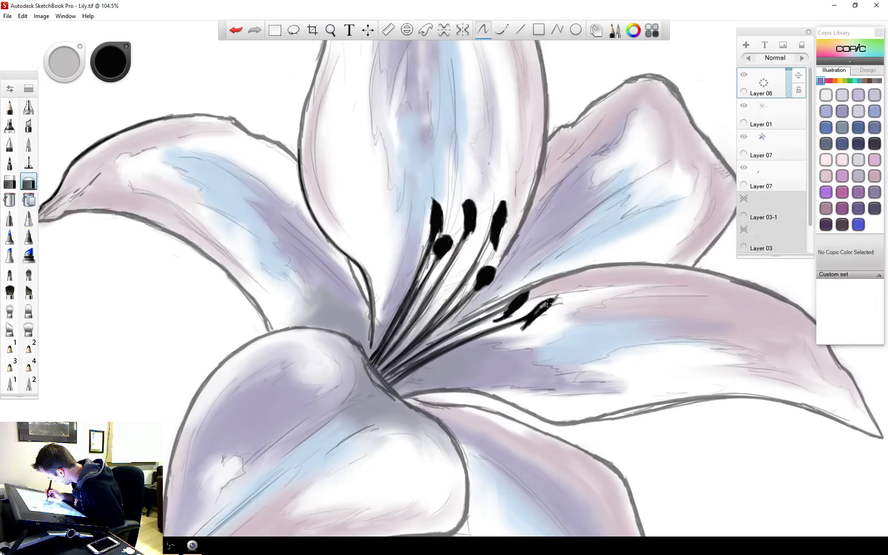
pyautogui.moveTo(541, 307); pyautogui.dragTo(550, 304)
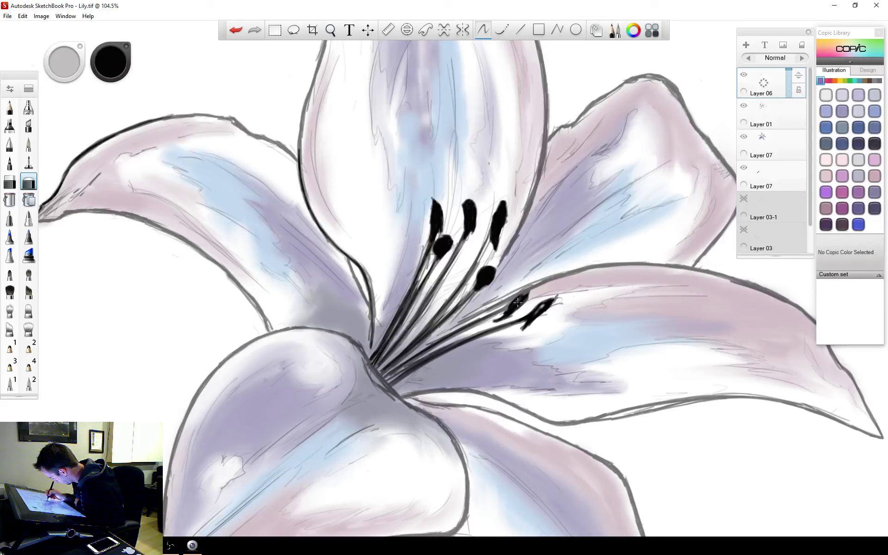
pyautogui.moveTo(517, 303); pyautogui.dragTo(523, 299)
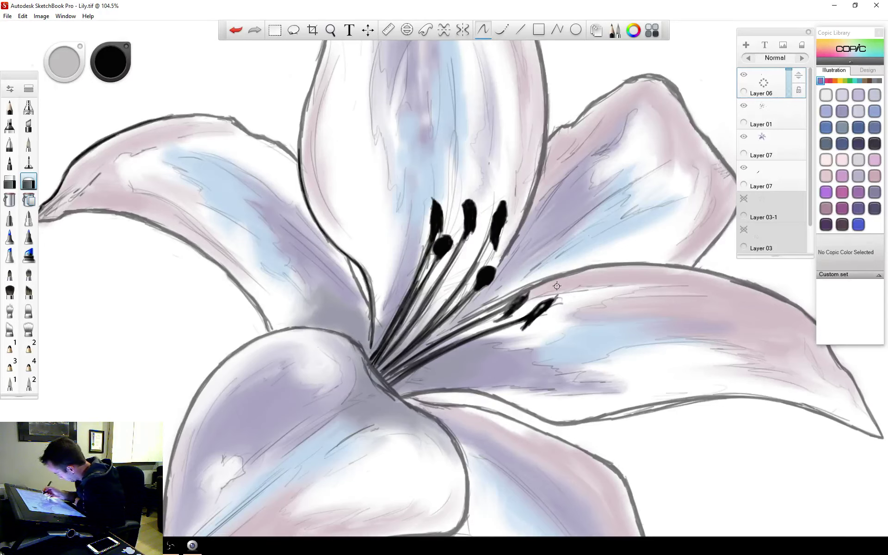
# Increase the Soft Eraser's size in small increments to just above 6.1 and save the brush settings.
pyautogui.click(72, 63)
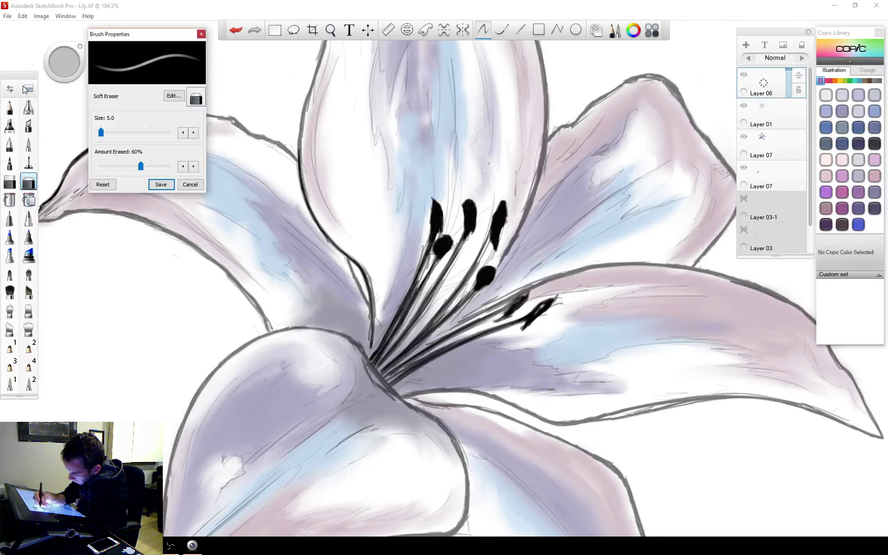
pyautogui.click(193, 133)
pyautogui.click(193, 134)
pyautogui.click(193, 134)
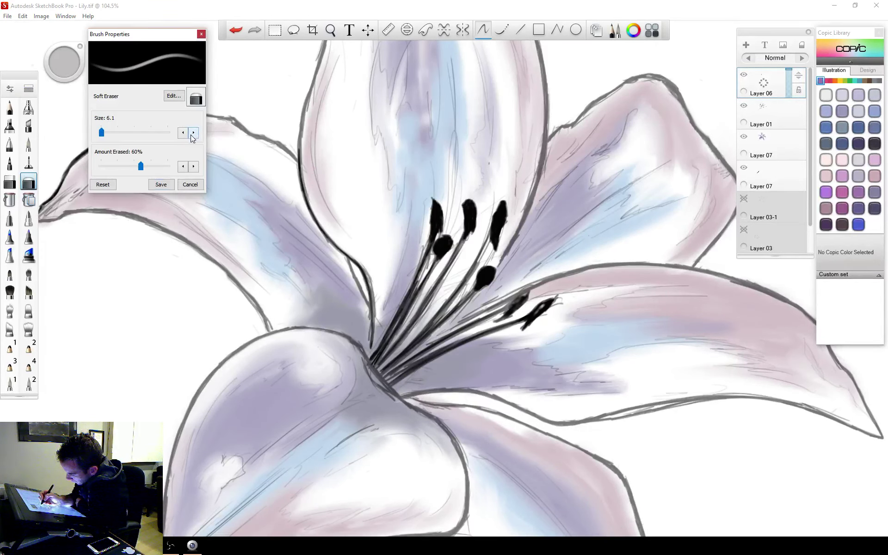
pyautogui.click(193, 133)
pyautogui.click(193, 133)
pyautogui.click(169, 185)
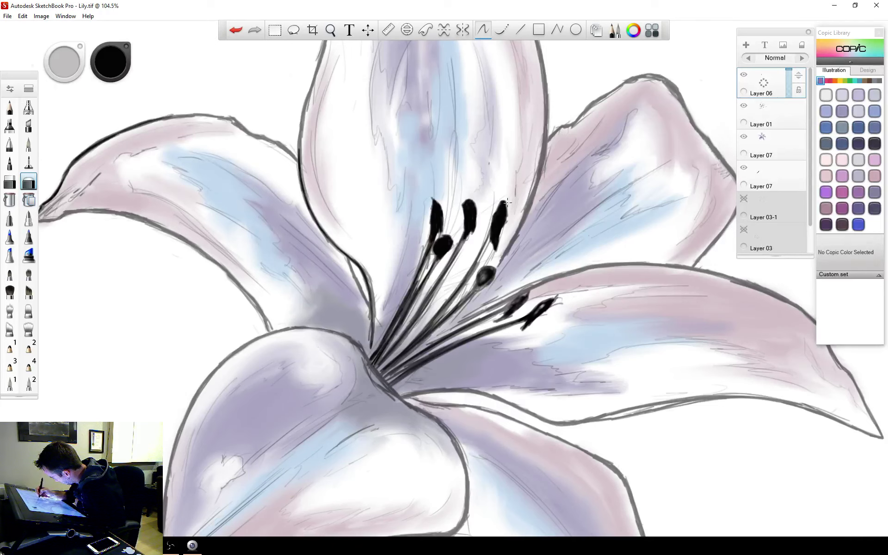
# Erase soft highlights into the upper and centre anthers, and refine the edges of the two anthers over the right petal.
pyautogui.moveTo(507, 203)
pyautogui.mouseDown()
pyautogui.moveTo(496, 247)
pyautogui.moveTo(505, 204)
pyautogui.moveTo(490, 238)
pyautogui.moveTo(504, 203)
pyautogui.moveTo(500, 225)
pyautogui.moveTo(461, 203)
pyautogui.moveTo(470, 229)
pyautogui.moveTo(471, 208)
pyautogui.mouseUp()
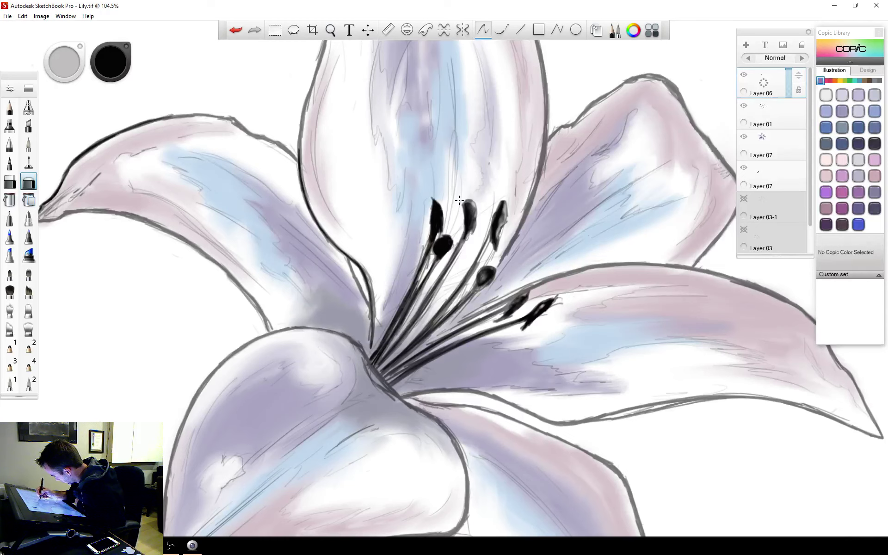
pyautogui.moveTo(449, 245)
pyautogui.mouseDown()
pyautogui.moveTo(437, 243)
pyautogui.moveTo(444, 253)
pyautogui.moveTo(448, 241)
pyautogui.mouseUp()
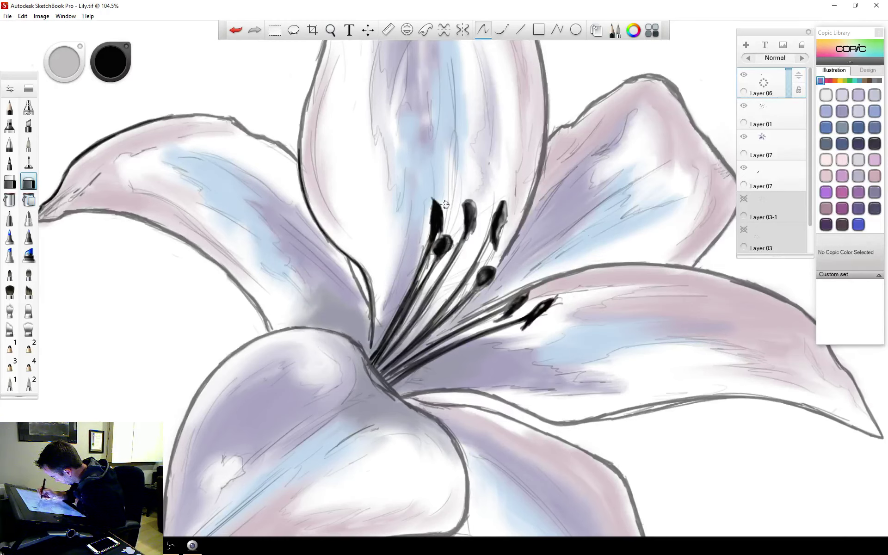
pyautogui.moveTo(439, 207)
pyautogui.mouseDown()
pyautogui.moveTo(442, 223)
pyautogui.moveTo(438, 231)
pyautogui.moveTo(436, 209)
pyautogui.moveTo(428, 238)
pyautogui.mouseUp()
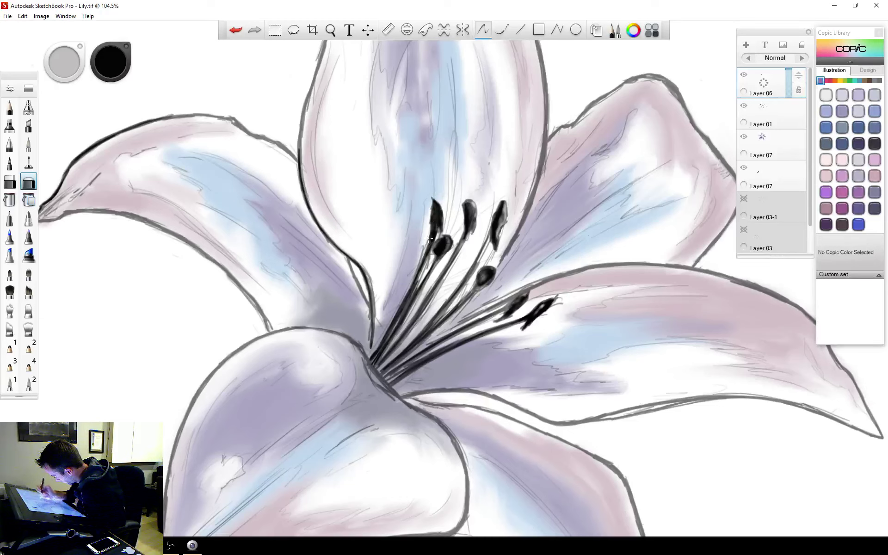
pyautogui.moveTo(514, 310)
pyautogui.mouseDown()
pyautogui.moveTo(504, 313)
pyautogui.moveTo(524, 292)
pyautogui.mouseUp()
pyautogui.moveTo(476, 276); pyautogui.dragTo(480, 270)
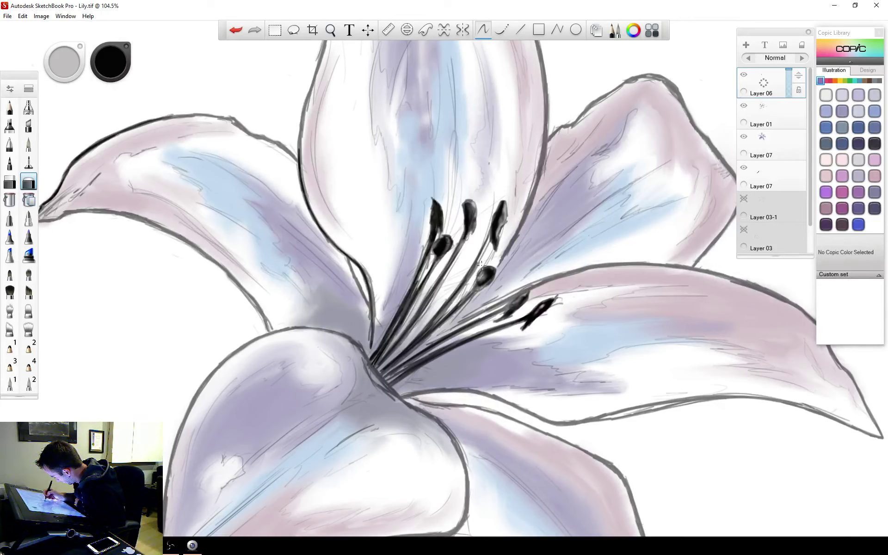
pyautogui.moveTo(544, 309)
pyautogui.mouseDown()
pyautogui.moveTo(526, 321)
pyautogui.moveTo(527, 291)
pyautogui.mouseUp()
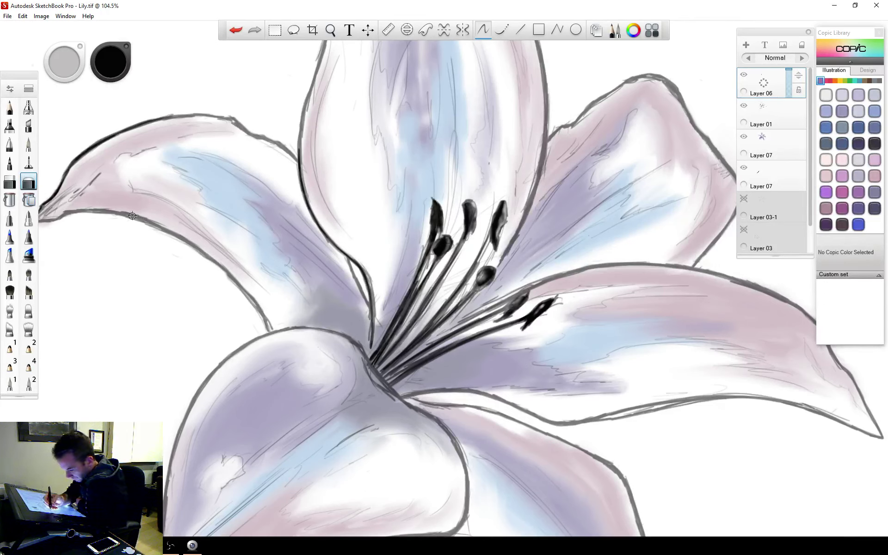
# Touch up the centre anther and the anthers over the right petal in black with the Copic Fine Nib.
pyautogui.click(10, 236)
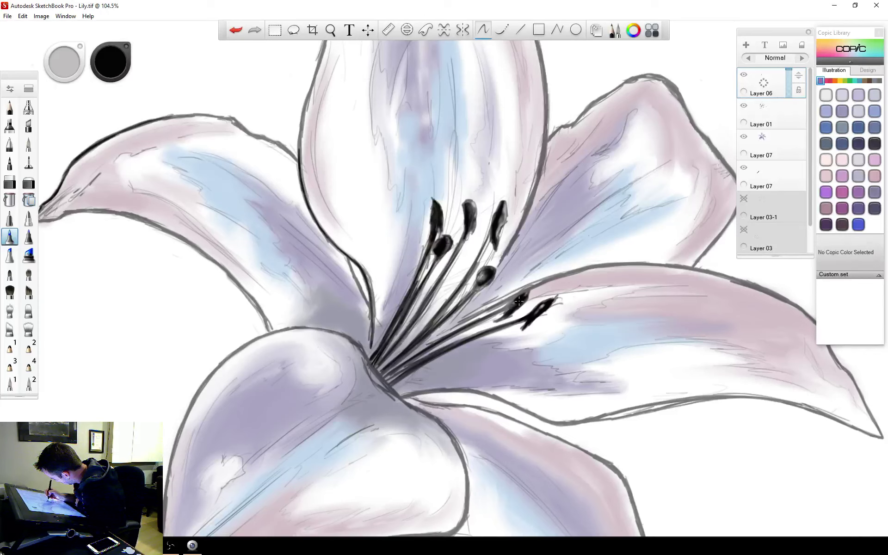
pyautogui.click(28, 236)
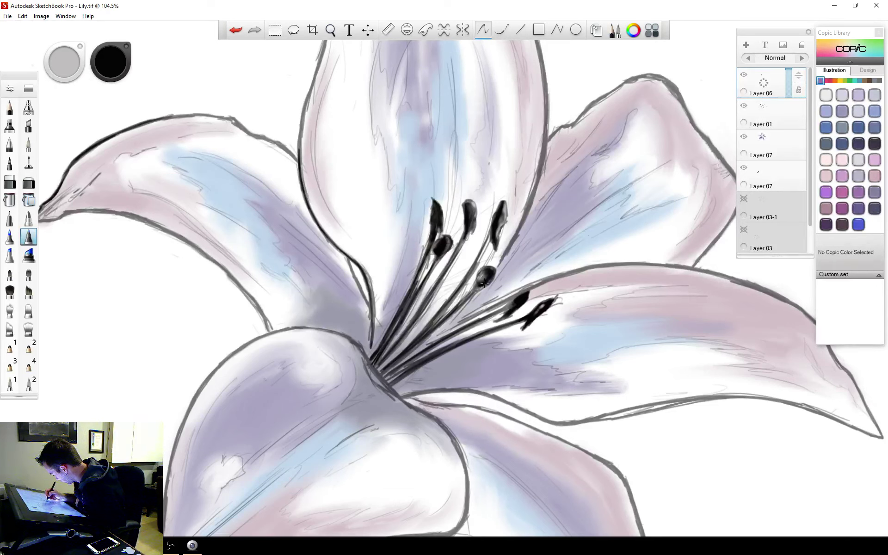
pyautogui.moveTo(485, 283); pyautogui.dragTo(485, 284)
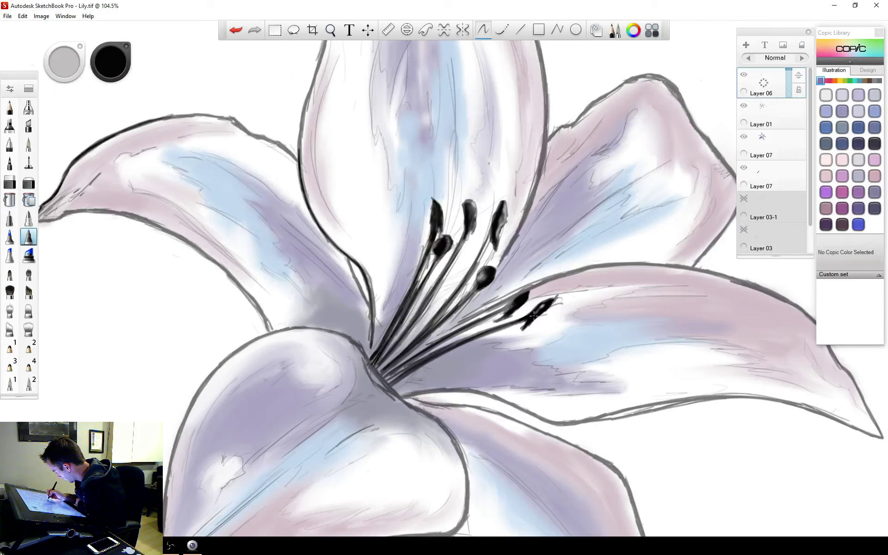
pyautogui.click(28, 182)
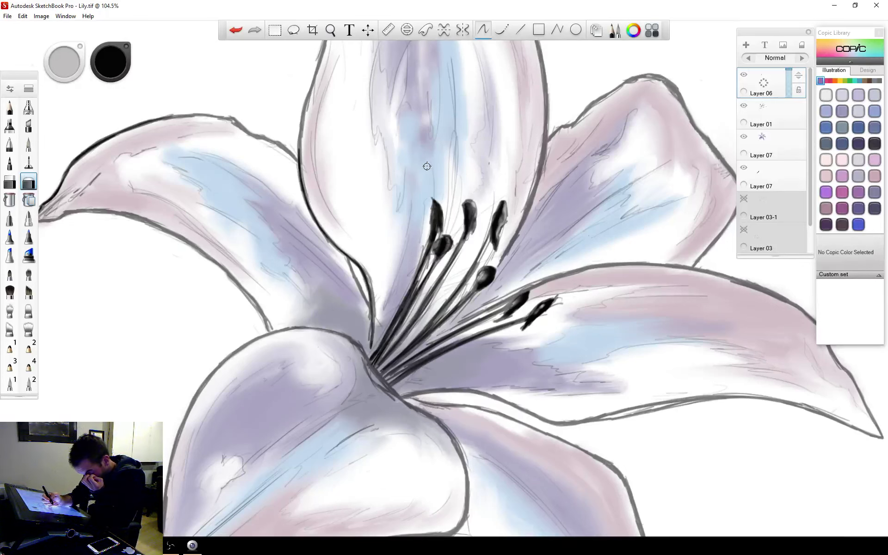
pyautogui.click(29, 234)
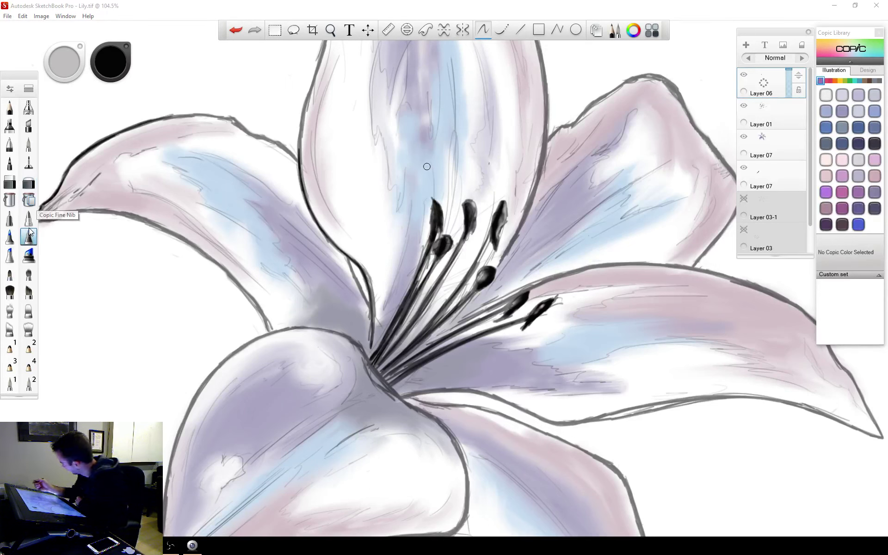
# Test the Copic colour YR68 Orange with a stroke on the blank canvas above the left petal, and undo it.
pyautogui.click(834, 82)
pyautogui.click(858, 175)
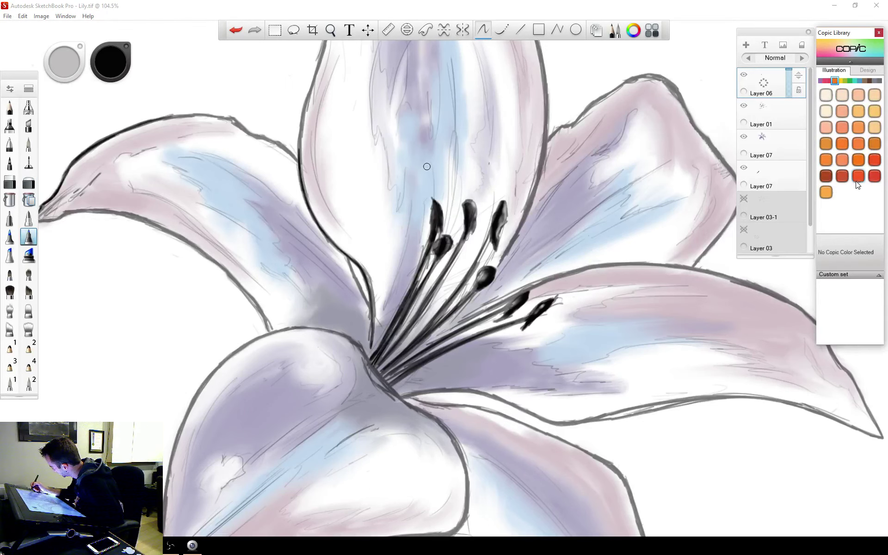
pyautogui.moveTo(206, 82); pyautogui.dragTo(192, 88)
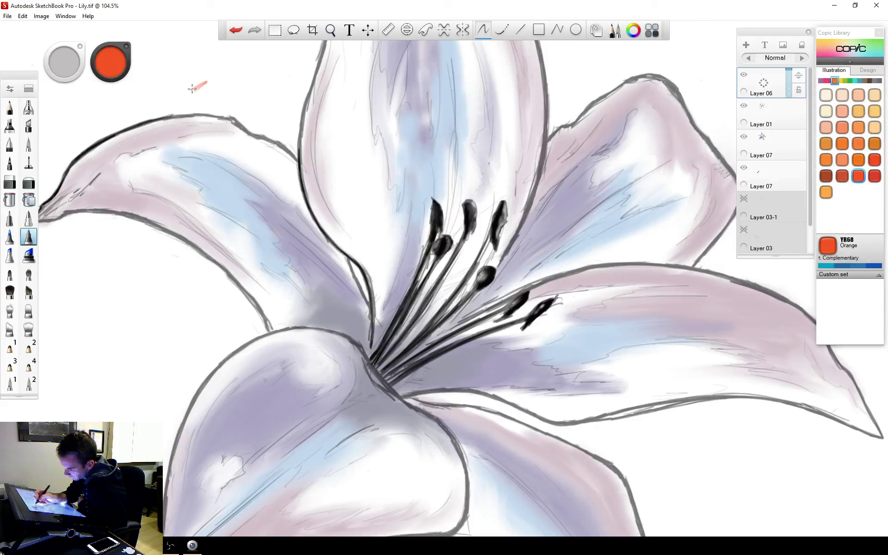
pyautogui.click(236, 30)
# Try YR09 Chinese Orange on the blank canvas and on the outer anther over the right petal, and undo the strokes.
pyautogui.click(874, 175)
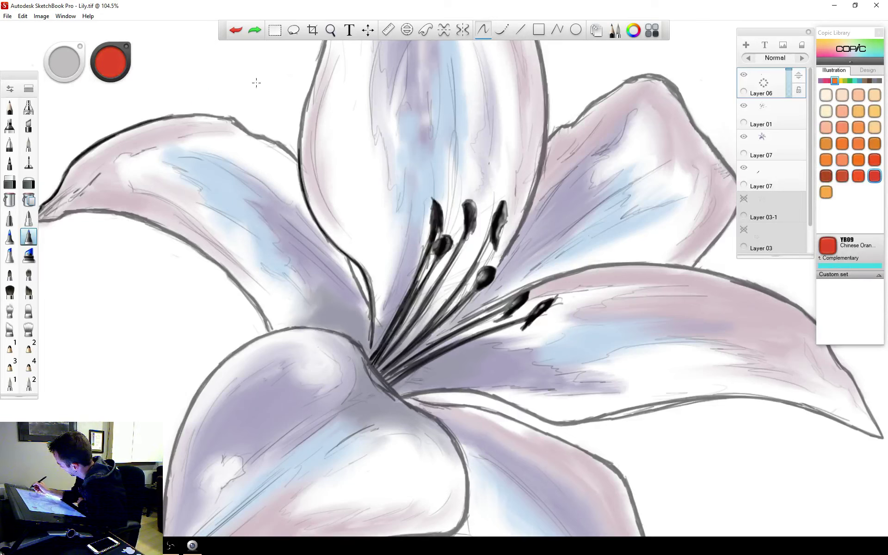
pyautogui.moveTo(277, 85)
pyautogui.mouseDown()
pyautogui.moveTo(257, 94)
pyautogui.moveTo(270, 103)
pyautogui.mouseUp()
pyautogui.click(236, 29)
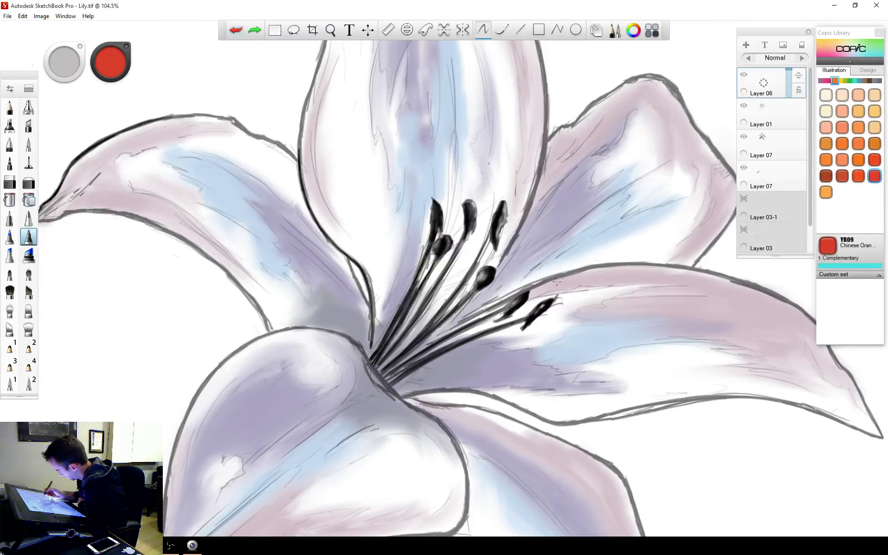
pyautogui.moveTo(533, 313); pyautogui.dragTo(542, 303)
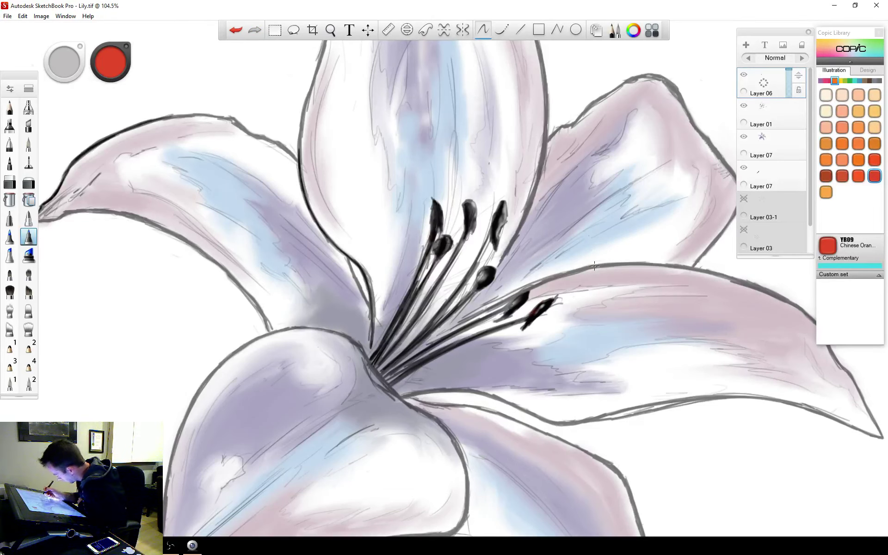
pyautogui.click(236, 31)
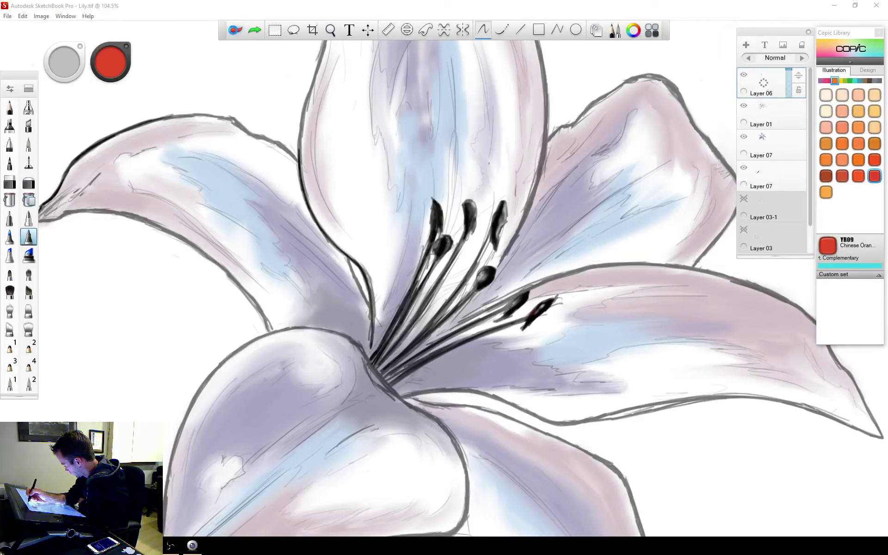
pyautogui.click(235, 31)
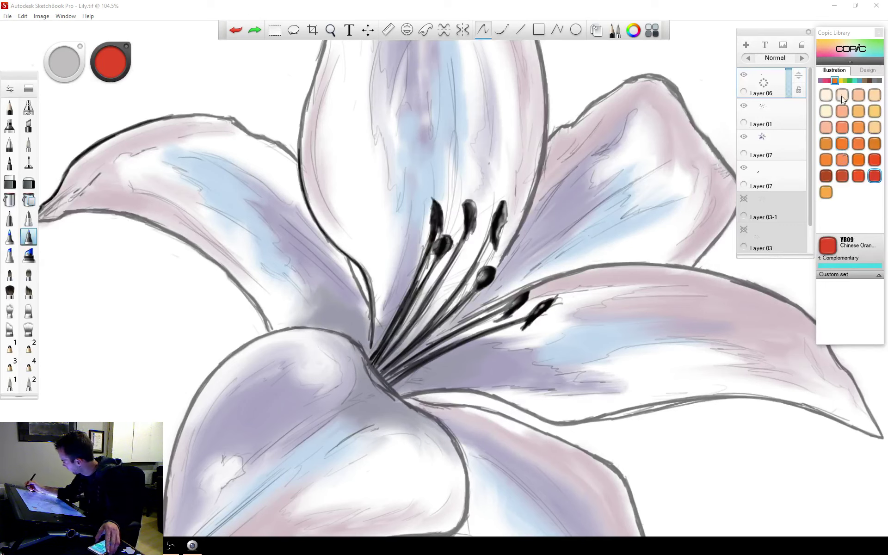
# Tint the highlights inside the anthers with the Copic colour V17 Amethyst, undoing the test stroke on the blank canvas.
pyautogui.click(821, 81)
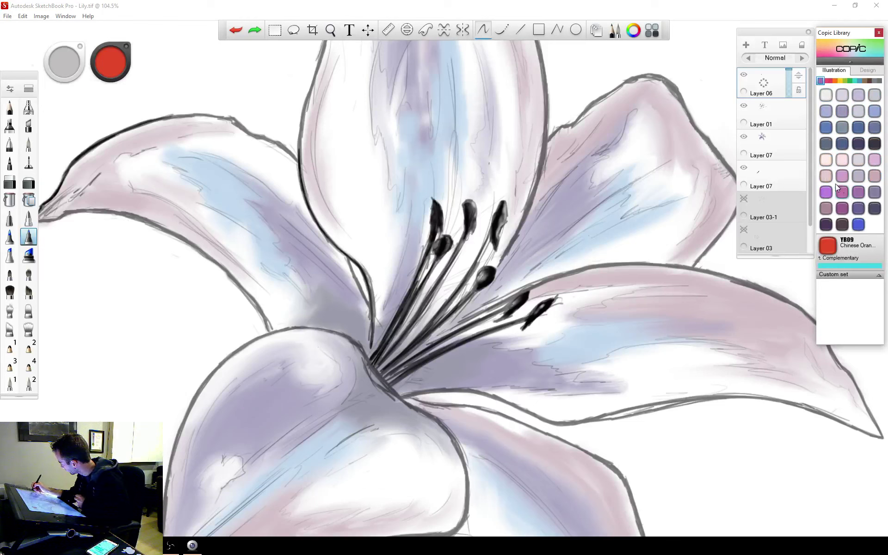
pyautogui.click(858, 208)
pyautogui.moveTo(689, 452)
pyautogui.mouseDown()
pyautogui.moveTo(694, 445)
pyautogui.moveTo(700, 455)
pyautogui.mouseUp()
pyautogui.click(233, 30)
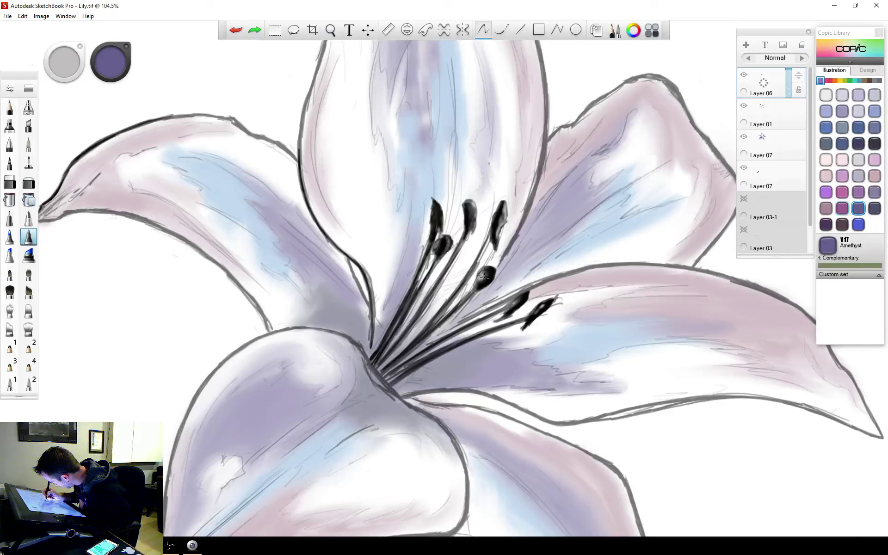
pyautogui.moveTo(484, 278); pyautogui.dragTo(491, 271)
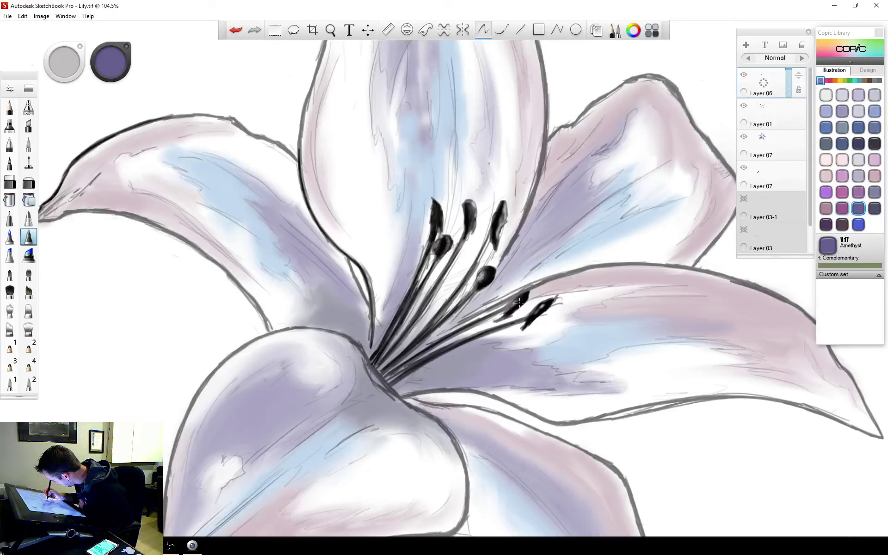
pyautogui.moveTo(519, 301); pyautogui.dragTo(545, 304)
pyautogui.moveTo(491, 235); pyautogui.dragTo(478, 259)
pyautogui.moveTo(495, 218)
pyautogui.mouseDown()
pyautogui.moveTo(435, 248)
pyautogui.moveTo(445, 247)
pyautogui.moveTo(422, 282)
pyautogui.mouseUp()
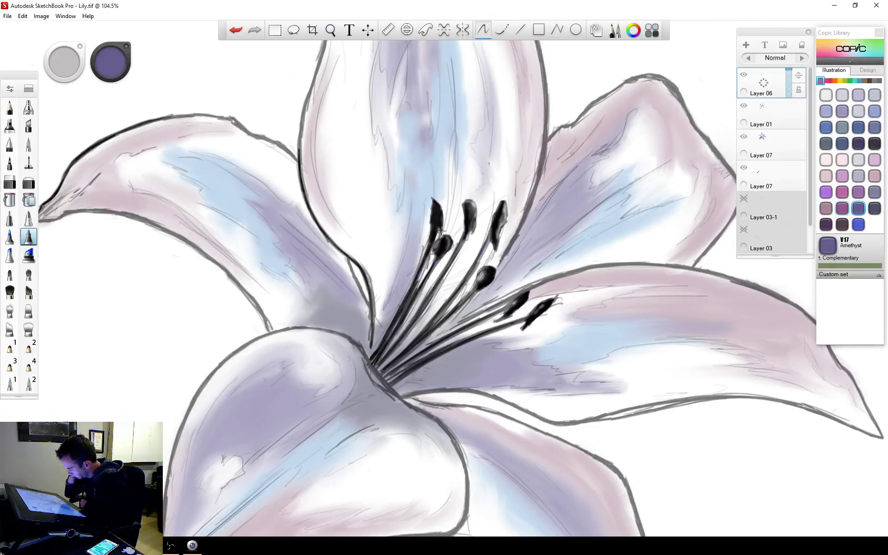
# With the Pencil in Copic 110 Special Black, darken the stamen filaments from the flower's centre toward the anthers.
pyautogui.click(15, 108)
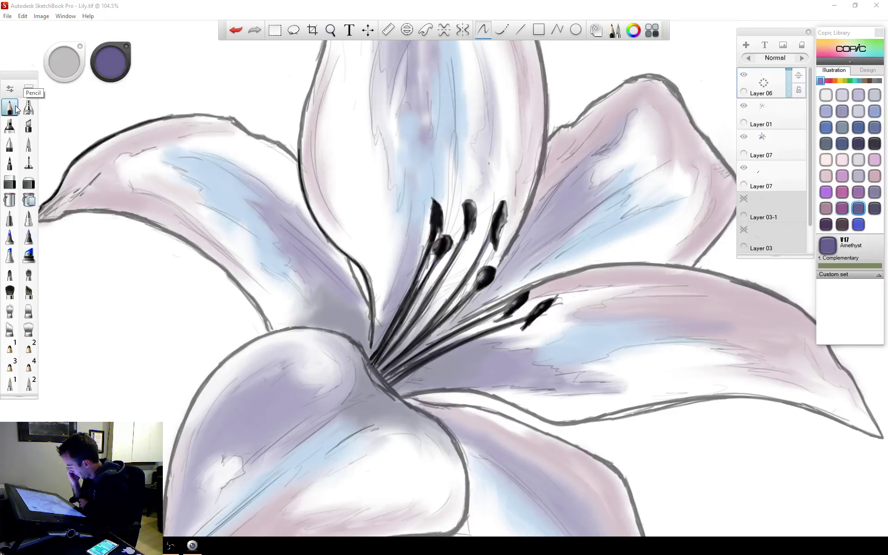
pyautogui.moveTo(69, 133); pyautogui.dragTo(128, 100)
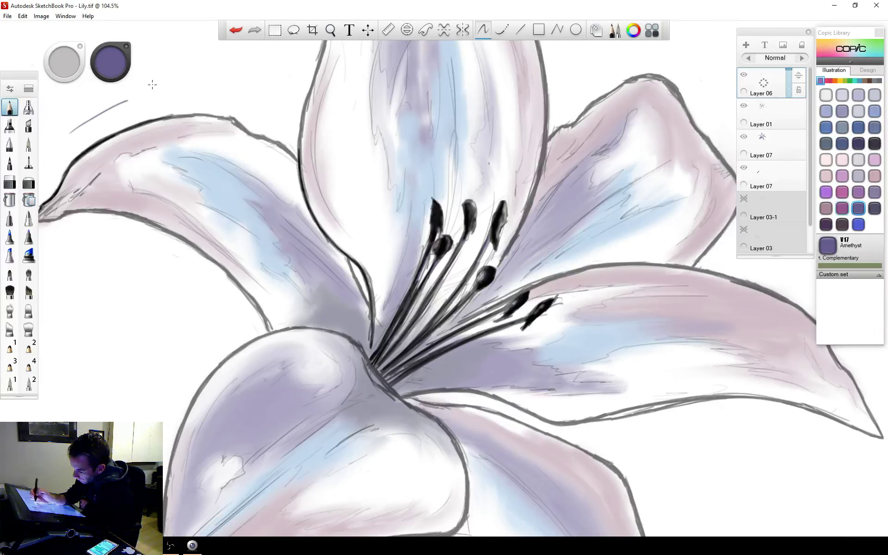
pyautogui.hotkey('ctrl', 'z')
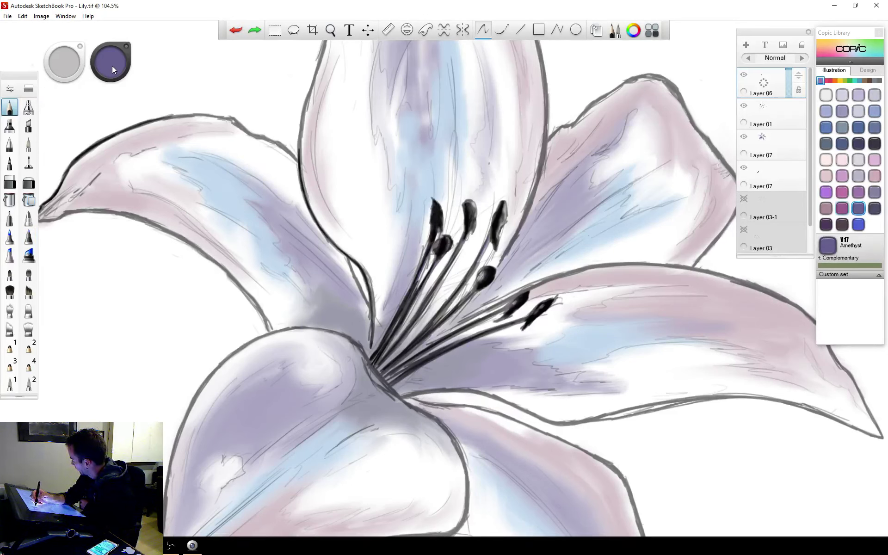
pyautogui.click(878, 80)
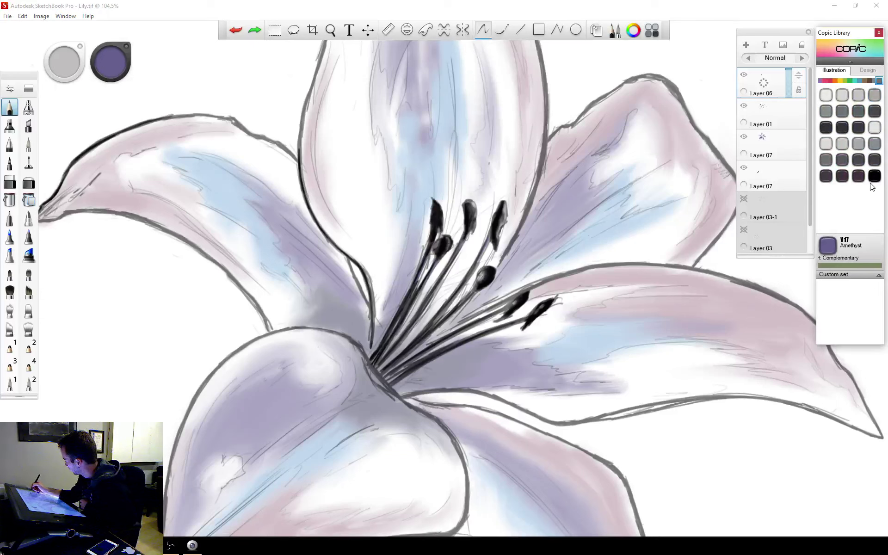
pyautogui.click(874, 175)
pyautogui.click(237, 30)
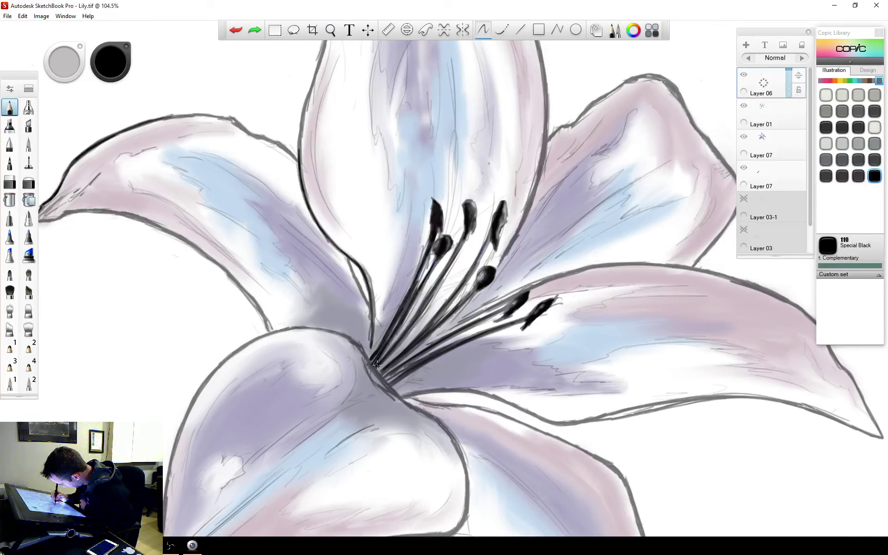
pyautogui.moveTo(377, 364); pyautogui.dragTo(430, 290)
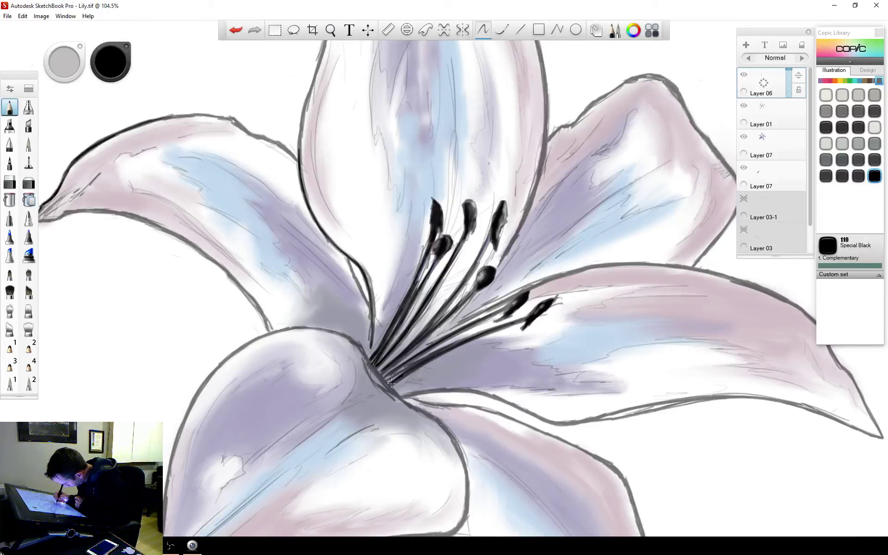
pyautogui.moveTo(417, 367); pyautogui.dragTo(527, 319)
pyautogui.moveTo(465, 339)
pyautogui.mouseDown()
pyautogui.moveTo(498, 326)
pyautogui.moveTo(433, 353)
pyautogui.moveTo(436, 347)
pyautogui.mouseUp()
pyautogui.moveTo(495, 312); pyautogui.dragTo(400, 367)
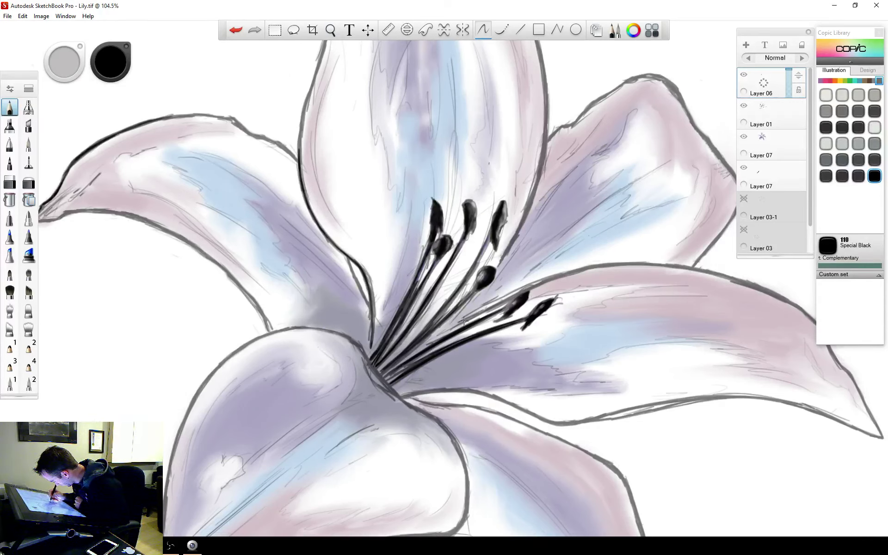
# Darken the outlines along the right petal's upper edge and the front petal's left edge in black pencil, and save the drawing.
pyautogui.moveTo(459, 322)
pyautogui.mouseDown()
pyautogui.moveTo(585, 268)
pyautogui.moveTo(548, 279)
pyautogui.moveTo(589, 268)
pyautogui.moveTo(505, 301)
pyautogui.moveTo(632, 267)
pyautogui.moveTo(592, 265)
pyautogui.moveTo(665, 266)
pyautogui.moveTo(579, 269)
pyautogui.mouseUp()
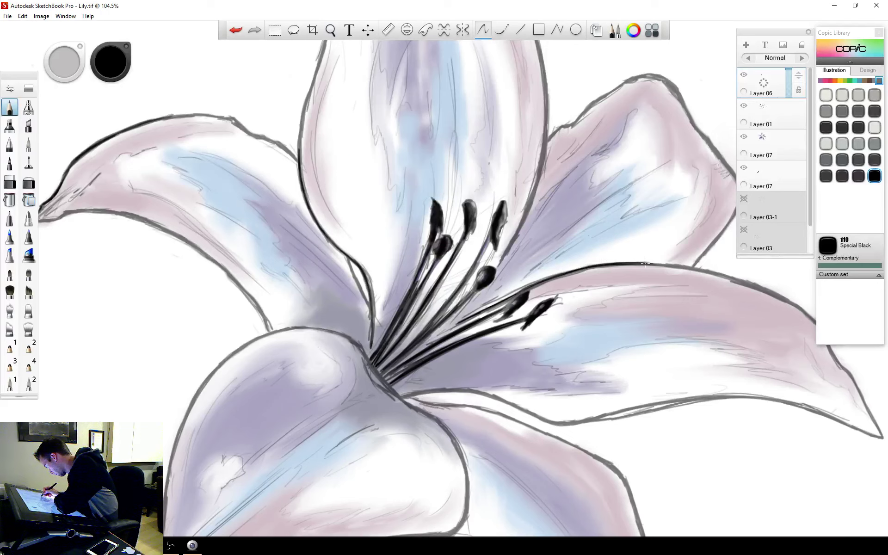
pyautogui.moveTo(645, 263); pyautogui.dragTo(742, 280)
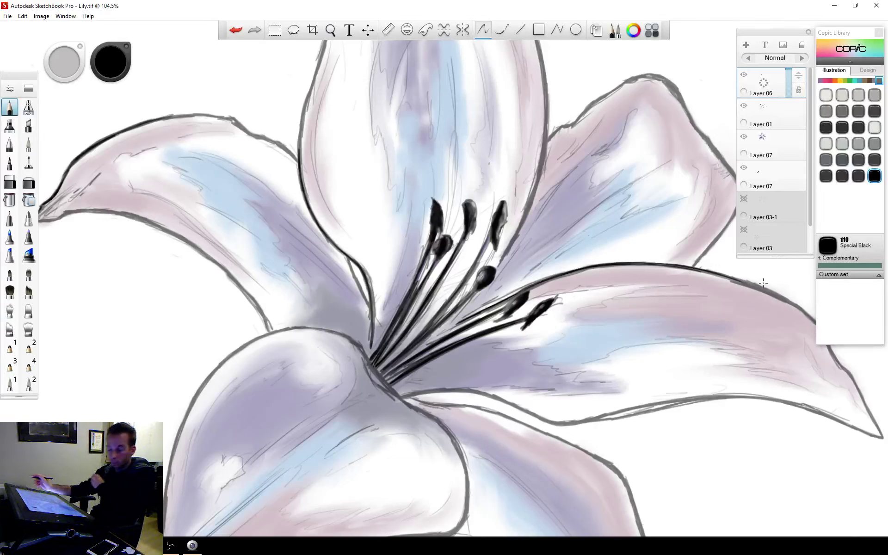
pyautogui.click(330, 30)
pyautogui.moveTo(403, 141); pyautogui.dragTo(395, 197)
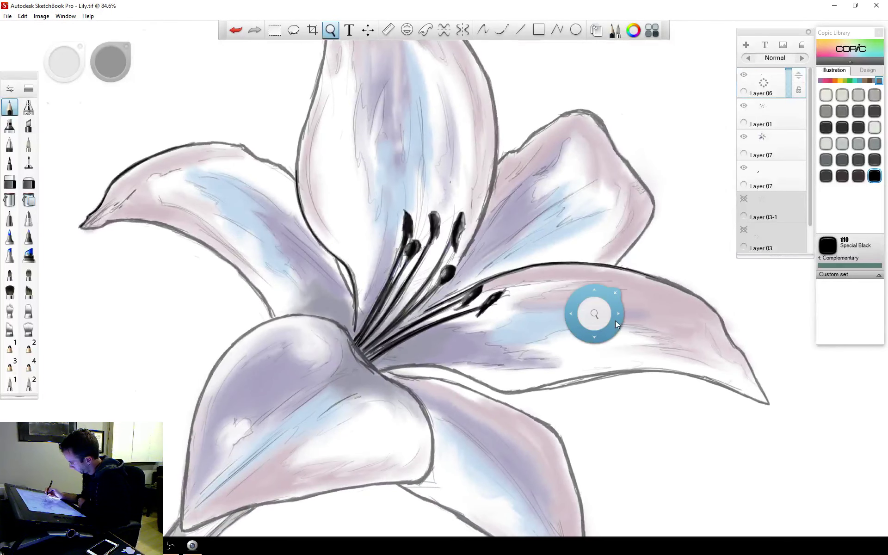
pyautogui.click(614, 293)
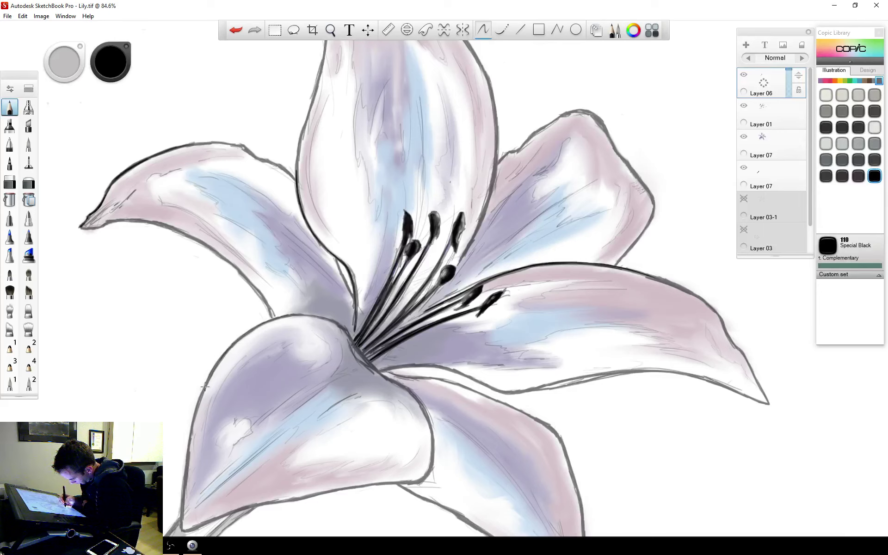
pyautogui.moveTo(202, 394); pyautogui.dragTo(190, 437)
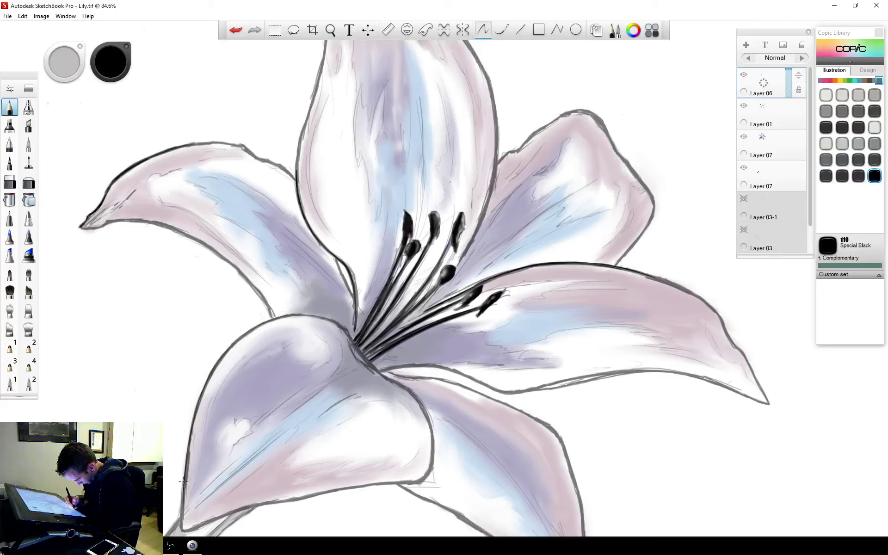
pyautogui.click(7, 16)
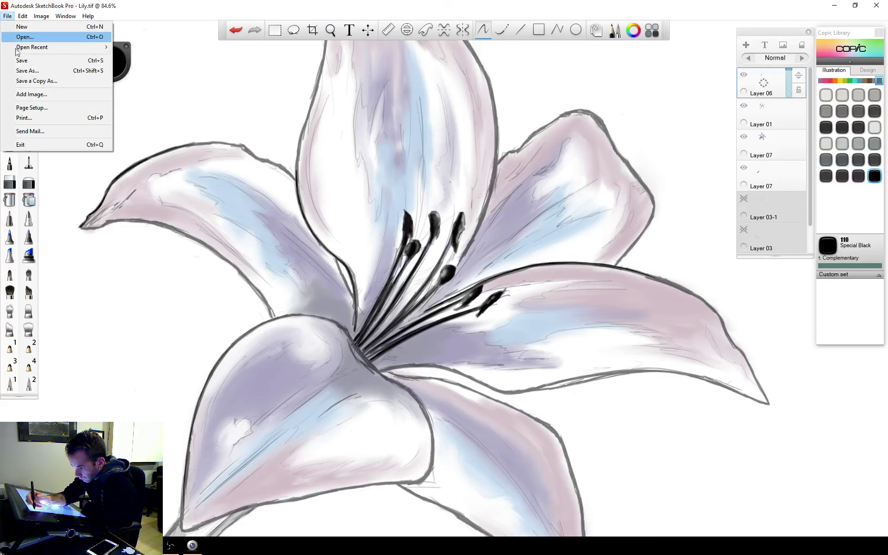
pyautogui.click(20, 60)
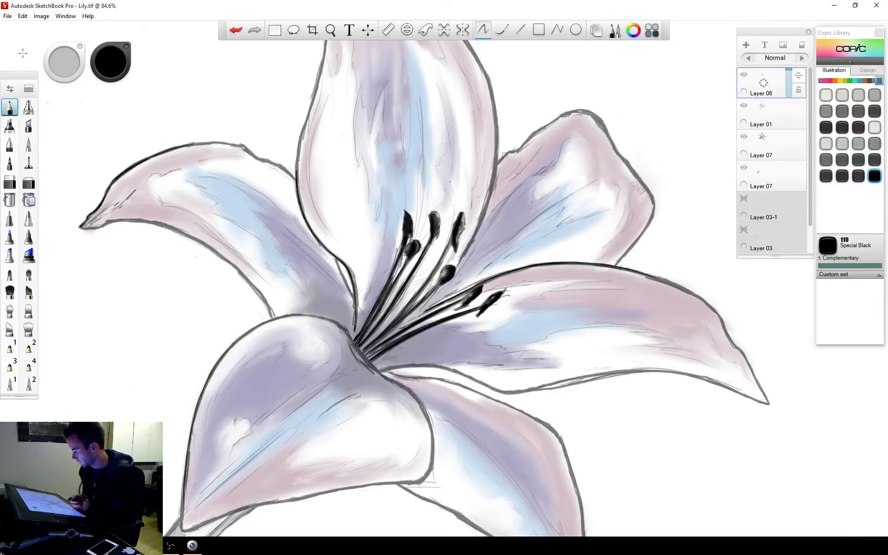
# Make the lower Layer 07, which holds the stem's grey tone, the active layer.
pyautogui.click(331, 30)
pyautogui.moveTo(557, 236); pyautogui.dragTo(579, 273)
pyautogui.click(607, 231)
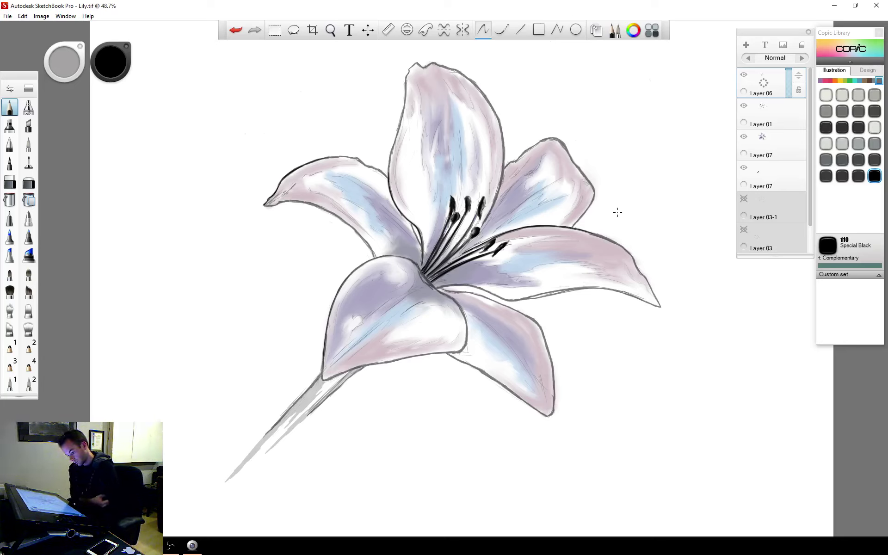
pyautogui.click(771, 172)
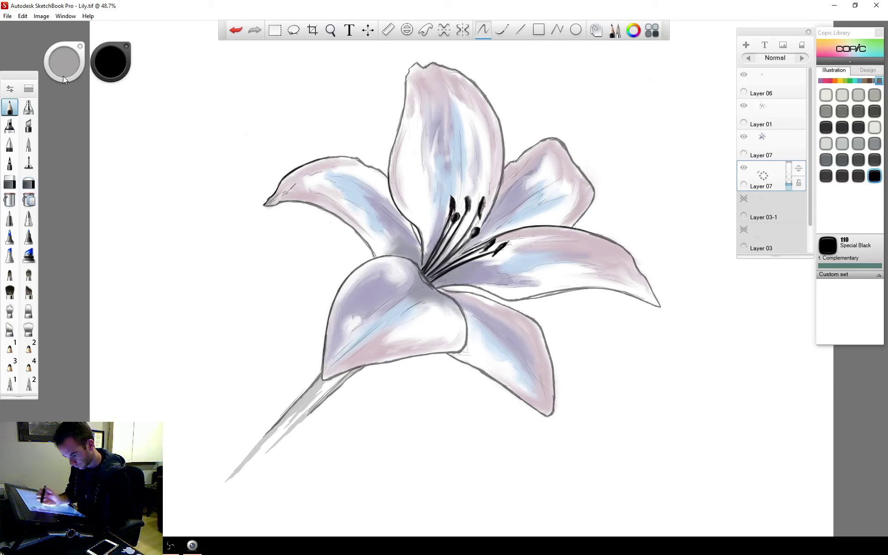
# Try soft grey brush strokes on the blank canvas beside the back left petal, and undo them.
pyautogui.click(28, 292)
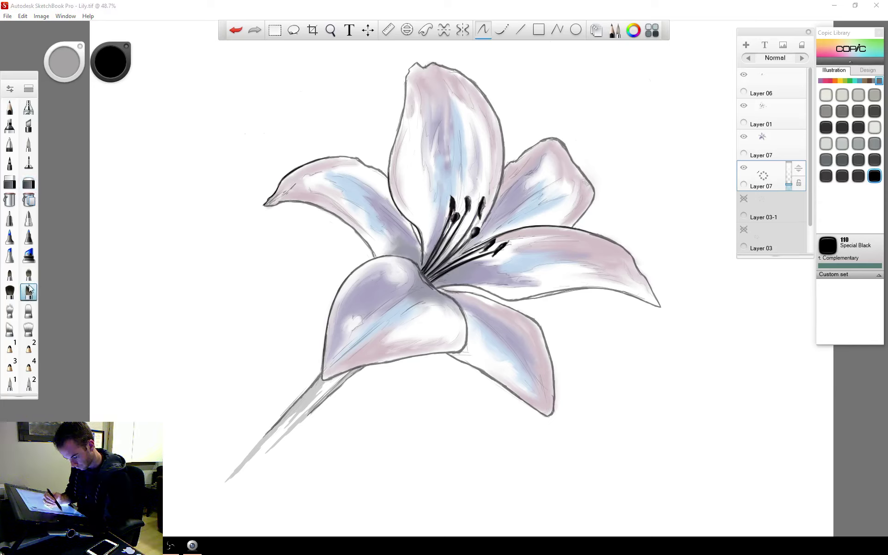
pyautogui.moveTo(180, 200); pyautogui.dragTo(182, 201)
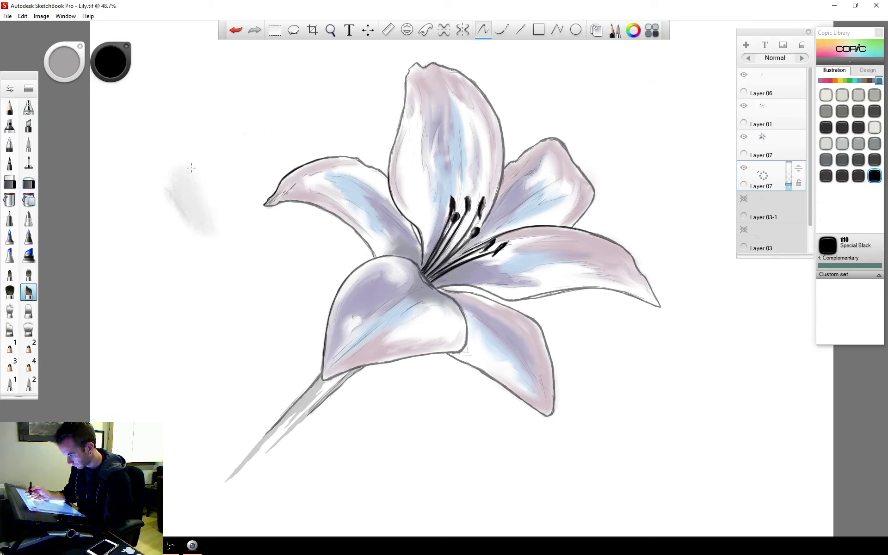
pyautogui.moveTo(209, 162); pyautogui.dragTo(224, 223)
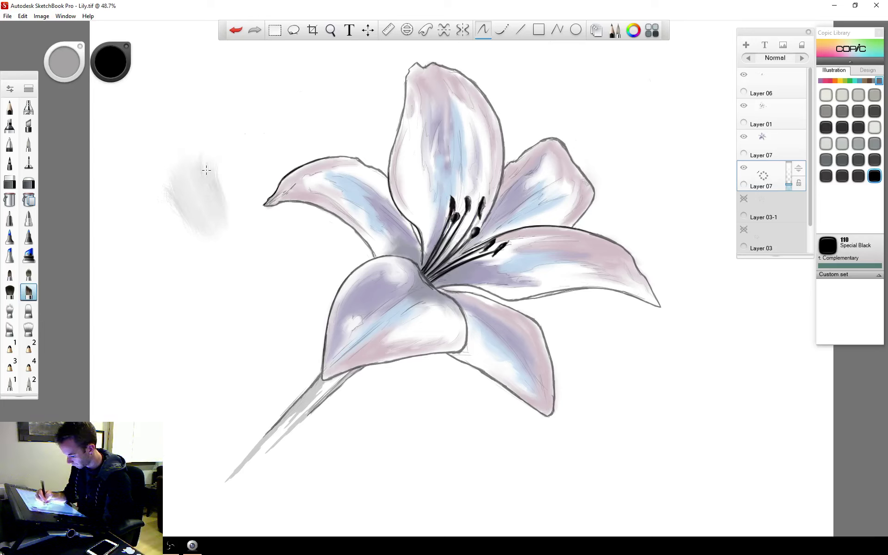
pyautogui.click(236, 31)
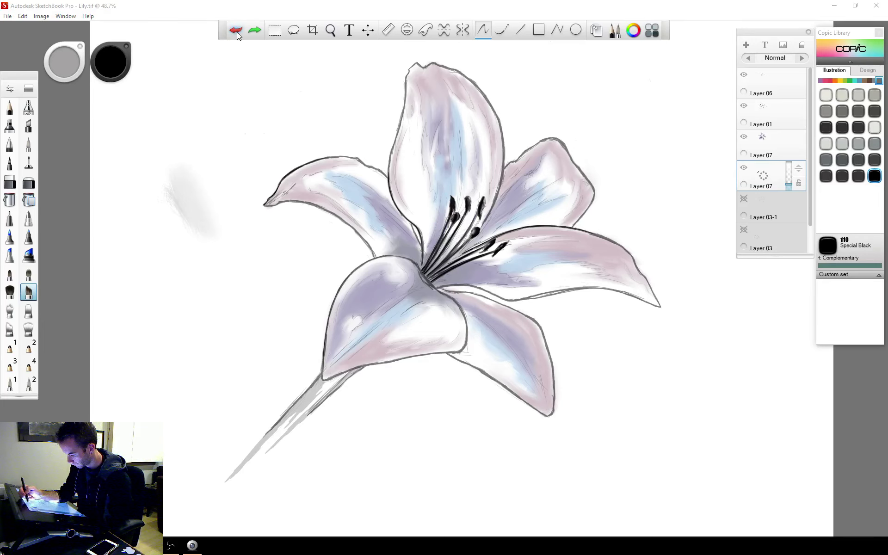
pyautogui.click(236, 30)
pyautogui.click(236, 30)
pyautogui.click(763, 176)
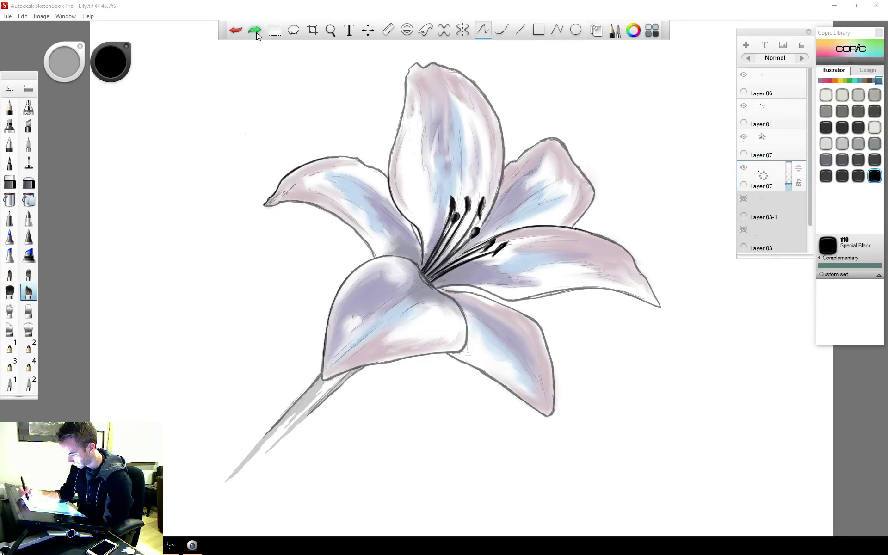
# Try a different soft brush on the blank canvas and alongside the stem, undoing each of its strokes.
pyautogui.click(9, 292)
pyautogui.moveTo(155, 212)
pyautogui.mouseDown()
pyautogui.moveTo(147, 193)
pyautogui.moveTo(179, 249)
pyautogui.mouseUp()
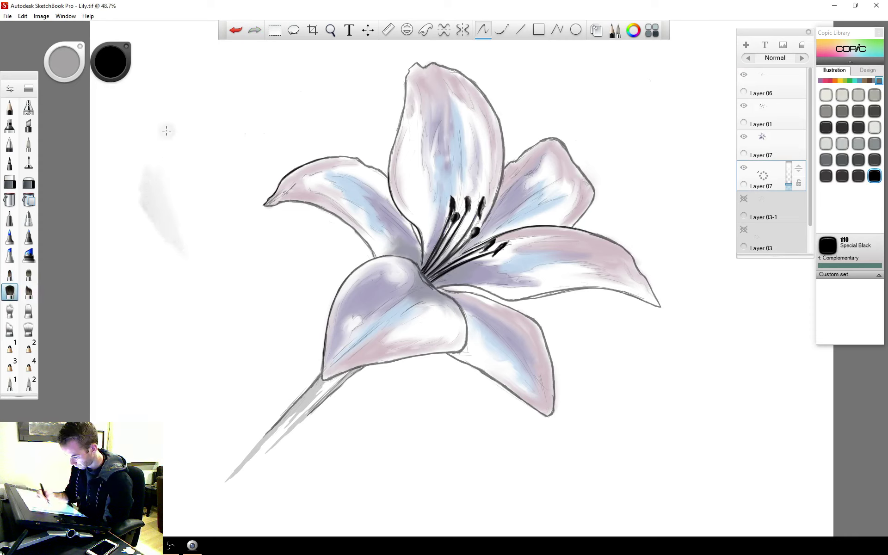
pyautogui.click(237, 29)
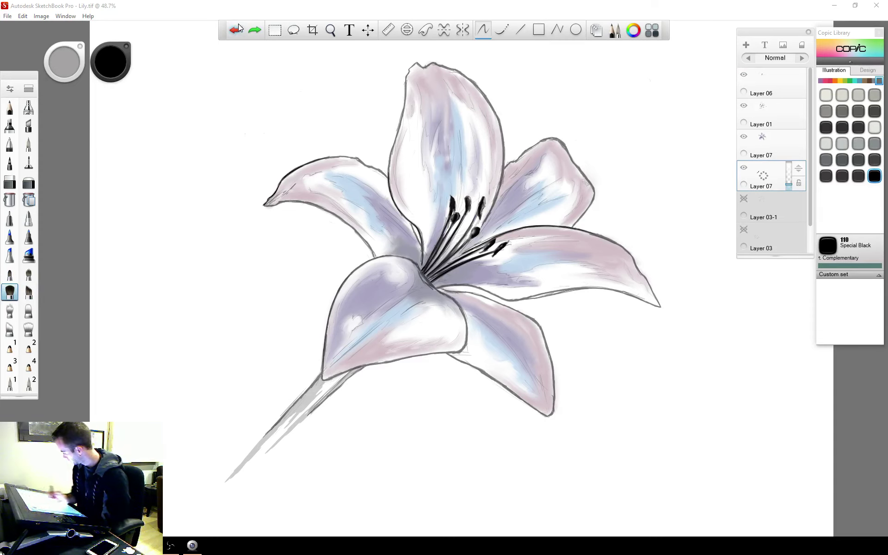
pyautogui.moveTo(333, 418)
pyautogui.mouseDown()
pyautogui.moveTo(293, 446)
pyautogui.moveTo(303, 432)
pyautogui.moveTo(283, 467)
pyautogui.mouseUp()
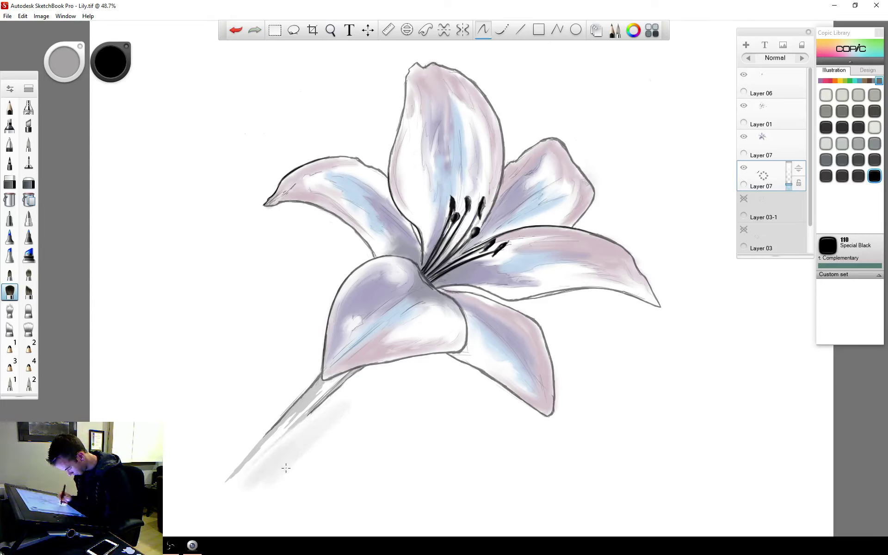
pyautogui.click(236, 31)
pyautogui.click(239, 29)
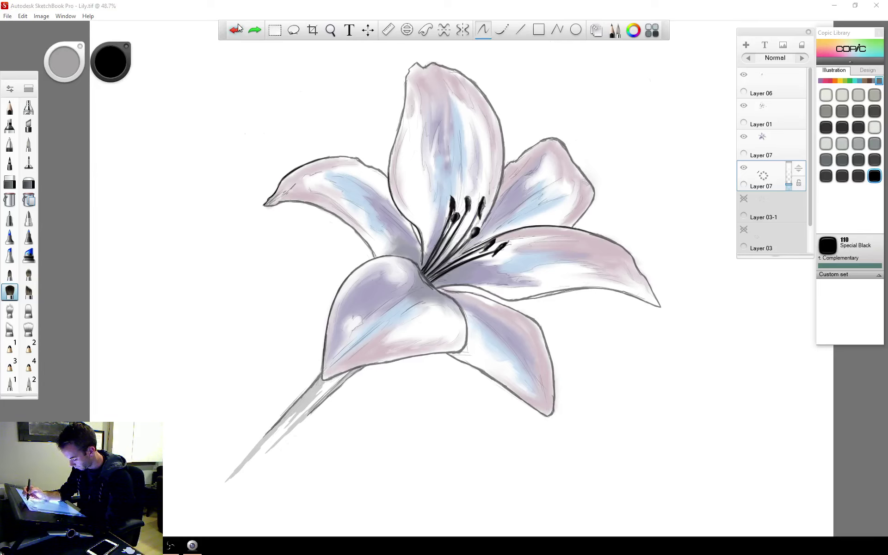
# Paint a soft light-grey shadow under the front petal and along the underside of the stem on the lower Layer 07.
pyautogui.click(30, 293)
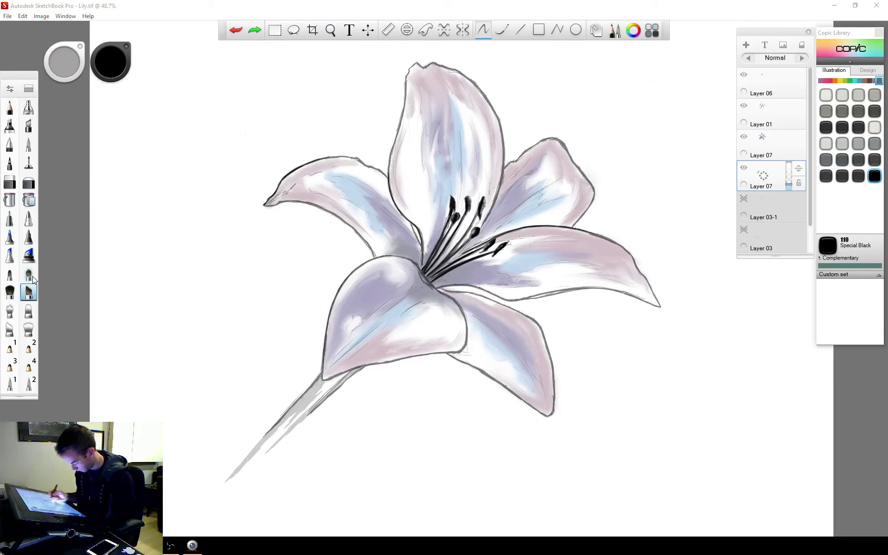
pyautogui.moveTo(307, 452); pyautogui.dragTo(291, 471)
pyautogui.moveTo(341, 399)
pyautogui.mouseDown()
pyautogui.moveTo(332, 402)
pyautogui.moveTo(396, 373)
pyautogui.mouseUp()
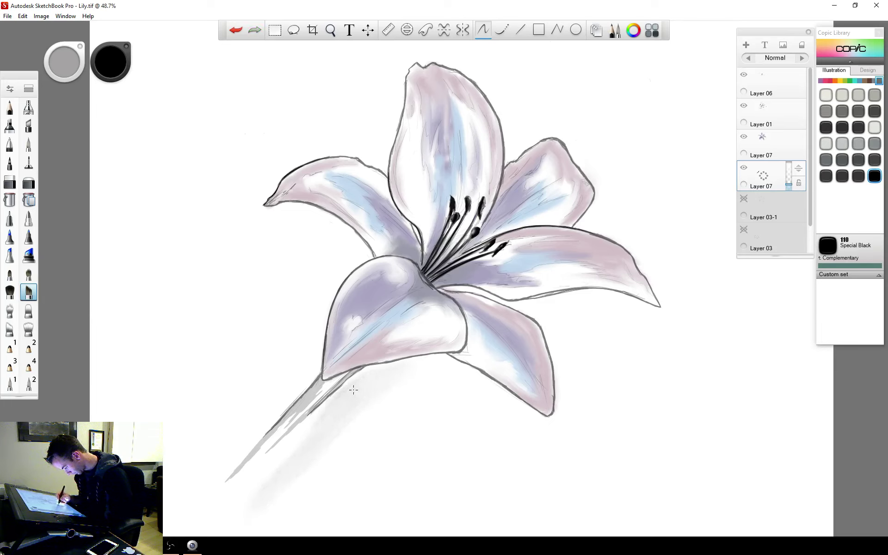
pyautogui.moveTo(341, 394); pyautogui.dragTo(269, 471)
pyautogui.moveTo(299, 434); pyautogui.dragTo(340, 395)
pyautogui.moveTo(229, 508)
pyautogui.mouseDown()
pyautogui.moveTo(273, 466)
pyautogui.moveTo(203, 530)
pyautogui.moveTo(235, 518)
pyautogui.mouseUp()
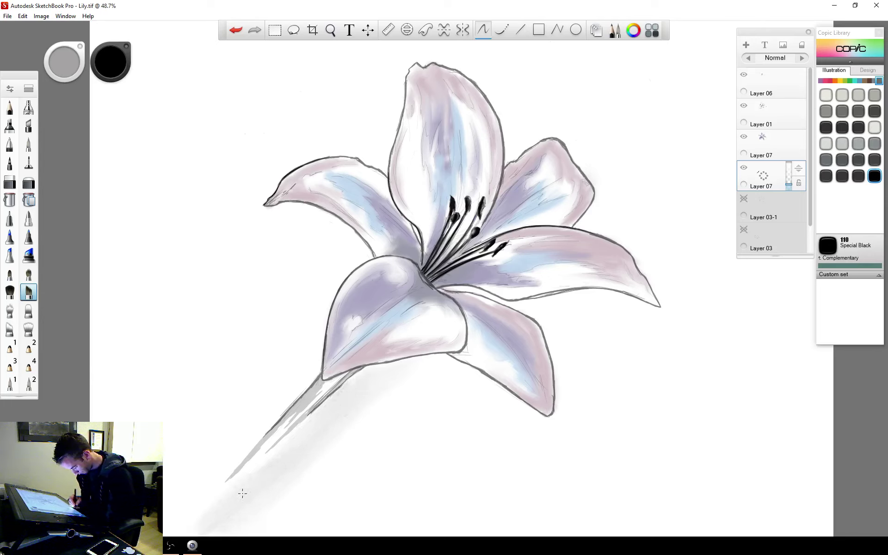
pyautogui.moveTo(319, 460); pyautogui.dragTo(256, 523)
pyautogui.moveTo(326, 462); pyautogui.dragTo(351, 432)
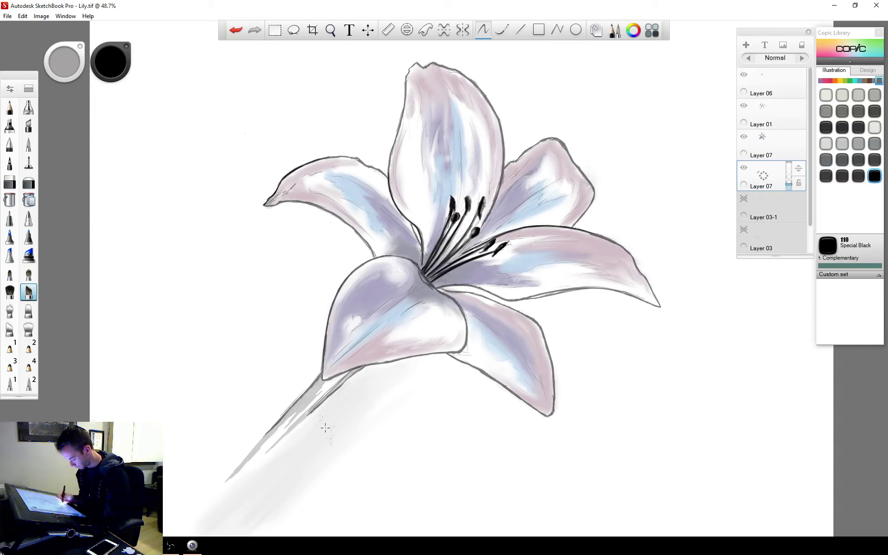
pyautogui.moveTo(340, 410); pyautogui.dragTo(358, 382)
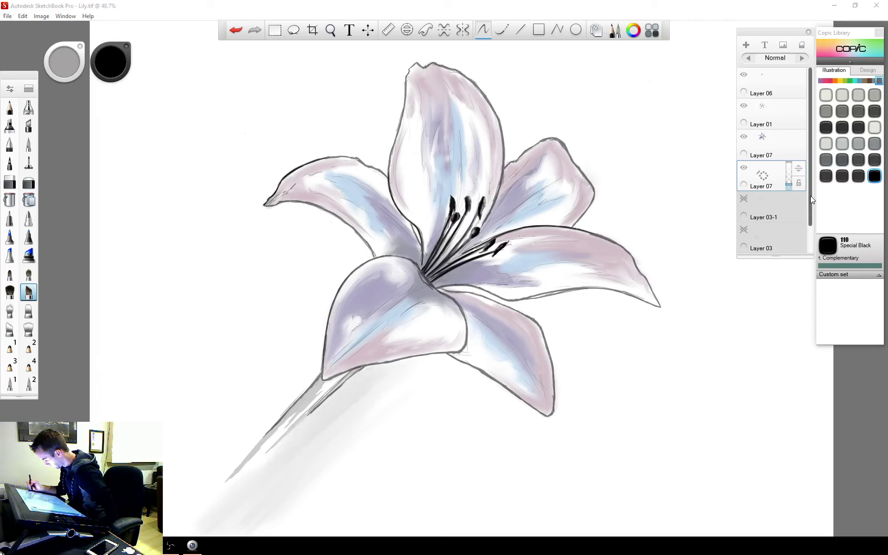
# Turn on the visibility of Layer 03-1, comparing the flower with and without it.
pyautogui.scroll(-1, 810, 196)
pyautogui.click(744, 176)
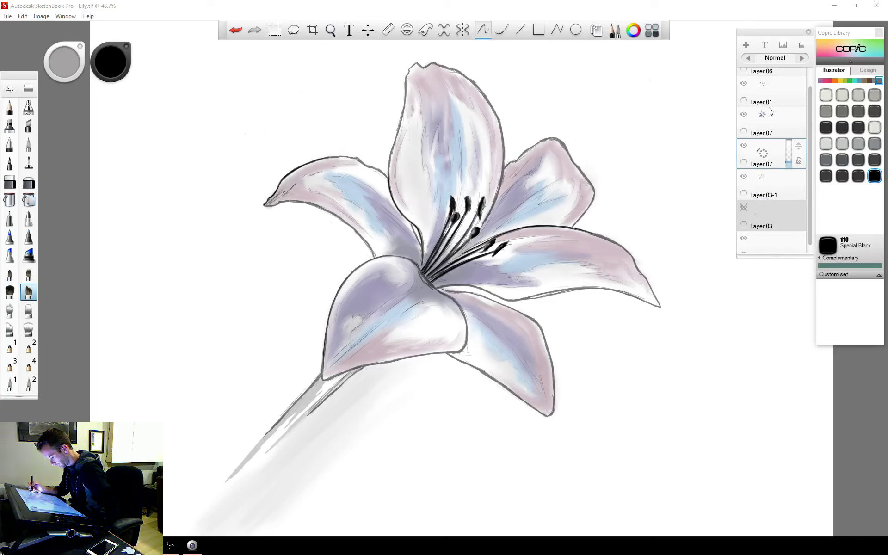
pyautogui.click(744, 176)
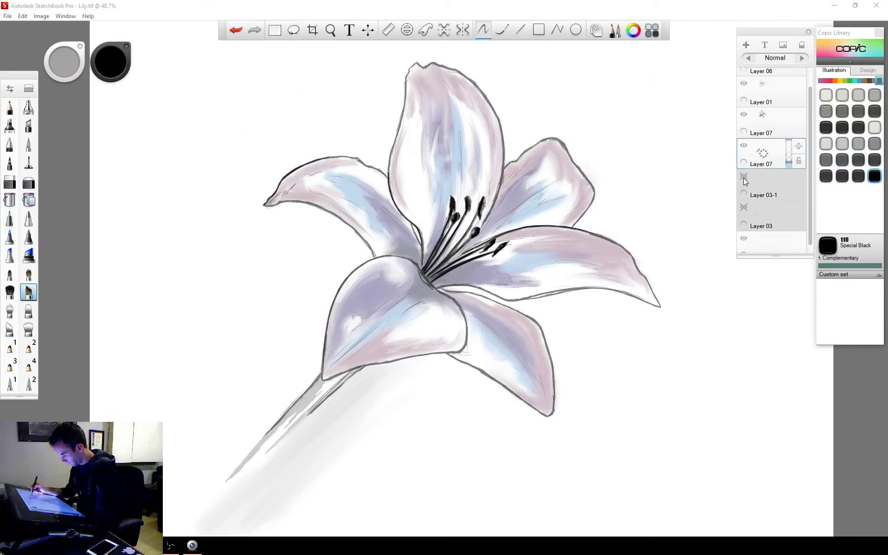
pyautogui.click(744, 176)
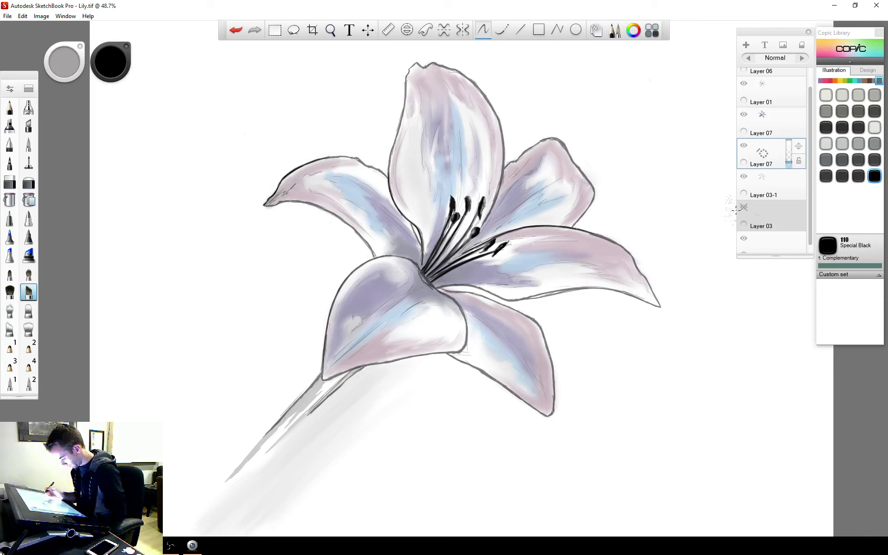
# On Layer 03-1, deepen the soft grey shadow beneath the front petal and stem with the airbrush.
pyautogui.click(29, 107)
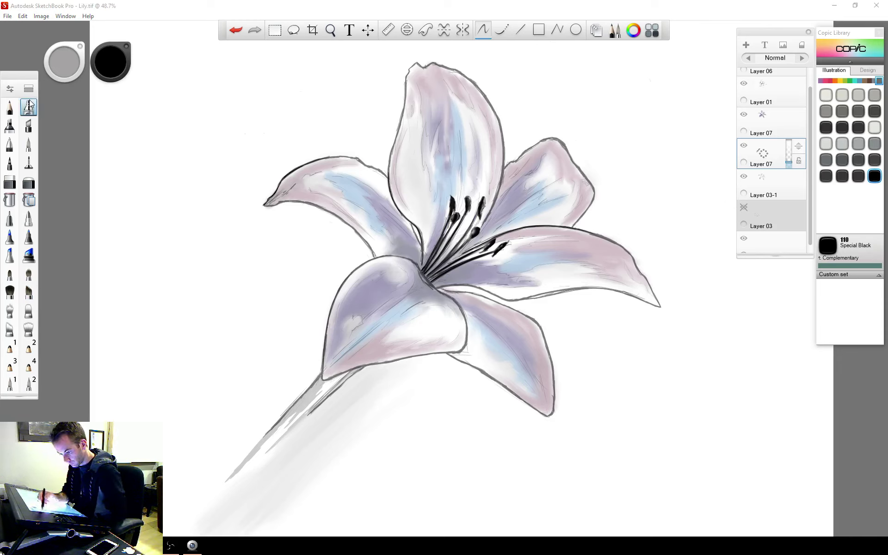
pyautogui.click(777, 186)
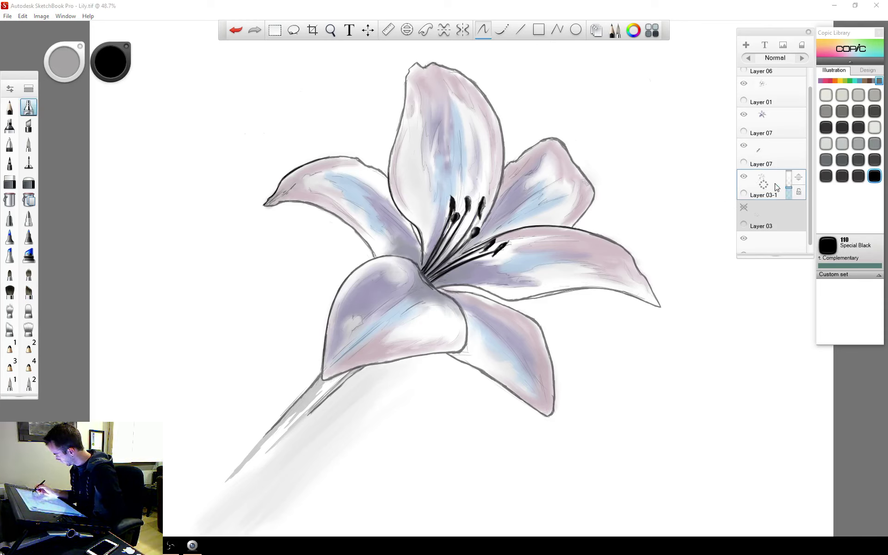
pyautogui.click(743, 176)
pyautogui.click(743, 176)
pyautogui.click(744, 176)
pyautogui.click(743, 176)
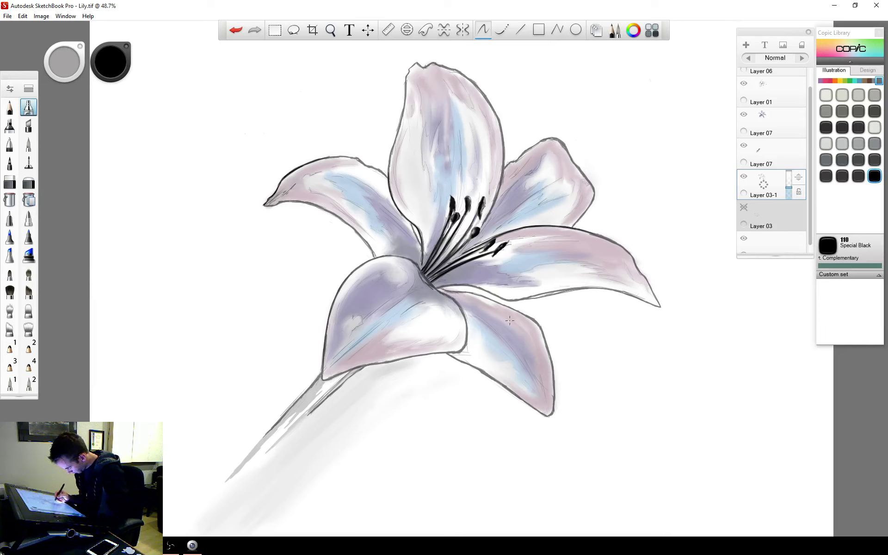
pyautogui.moveTo(61, 62); pyautogui.dragTo(68, 35)
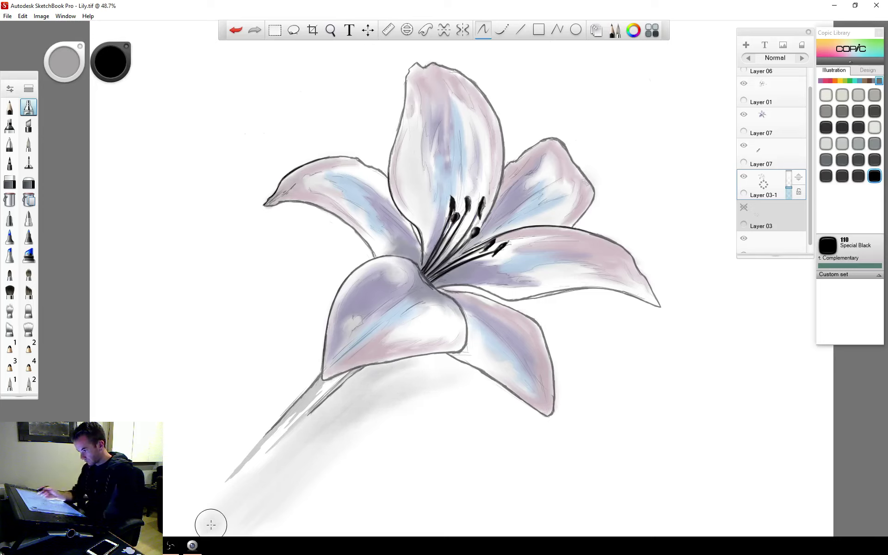
# Smudge the lower end of the grey shadow below the stem on Layer 03-1 with a smear brush.
pyautogui.click(330, 30)
pyautogui.moveTo(394, 141); pyautogui.dragTo(406, 86)
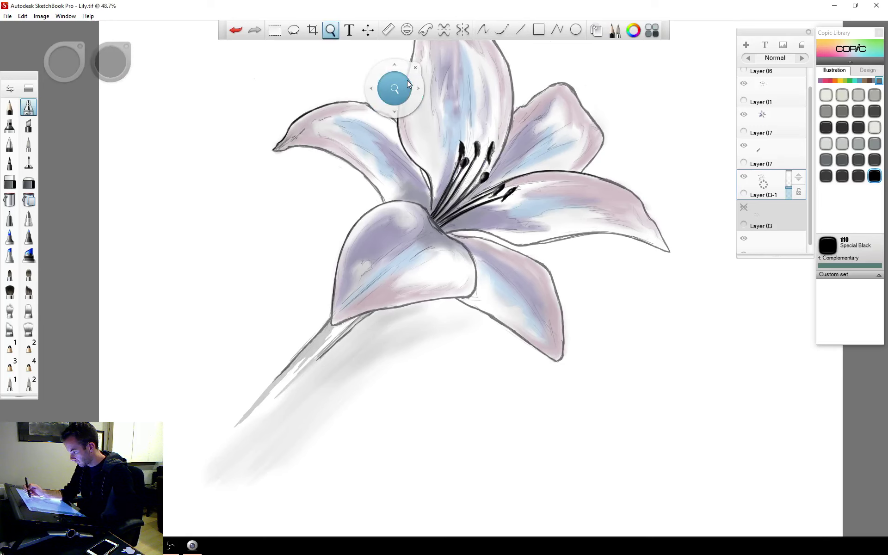
pyautogui.click(415, 69)
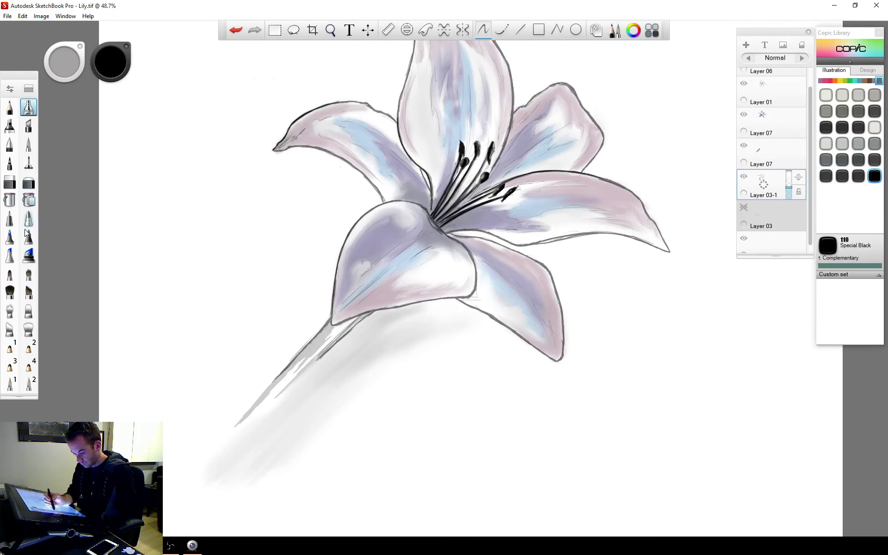
pyautogui.click(26, 330)
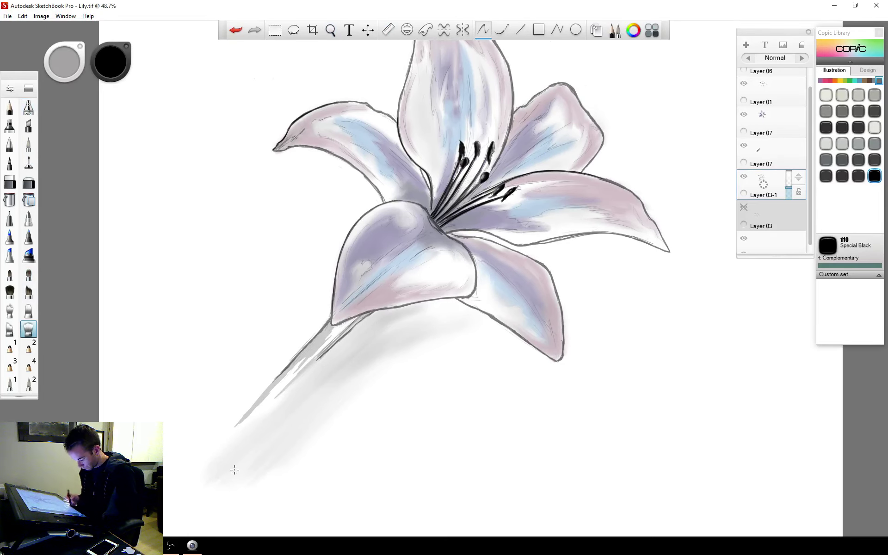
pyautogui.moveTo(61, 64); pyautogui.dragTo(57, 68)
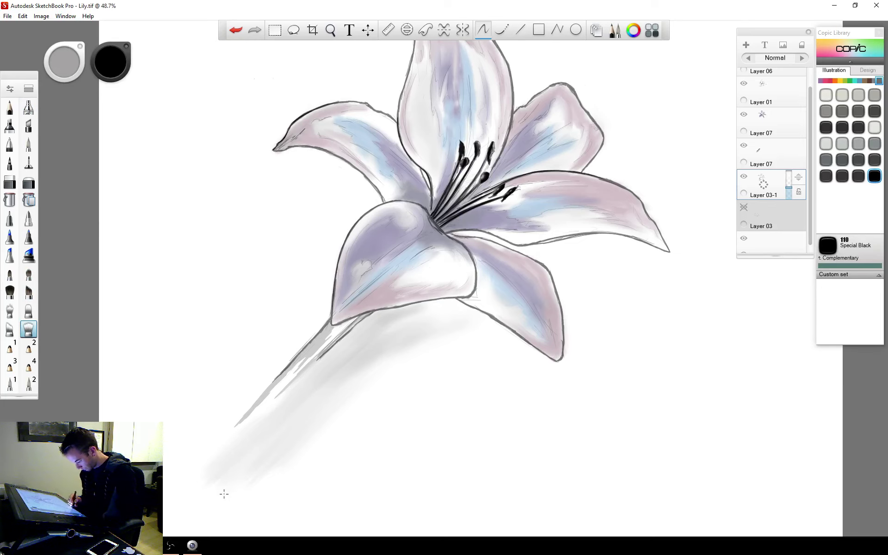
# Hide Layer 03-1 and soften the grey shadow below the stem on the lower Layer 07.
pyautogui.click(743, 176)
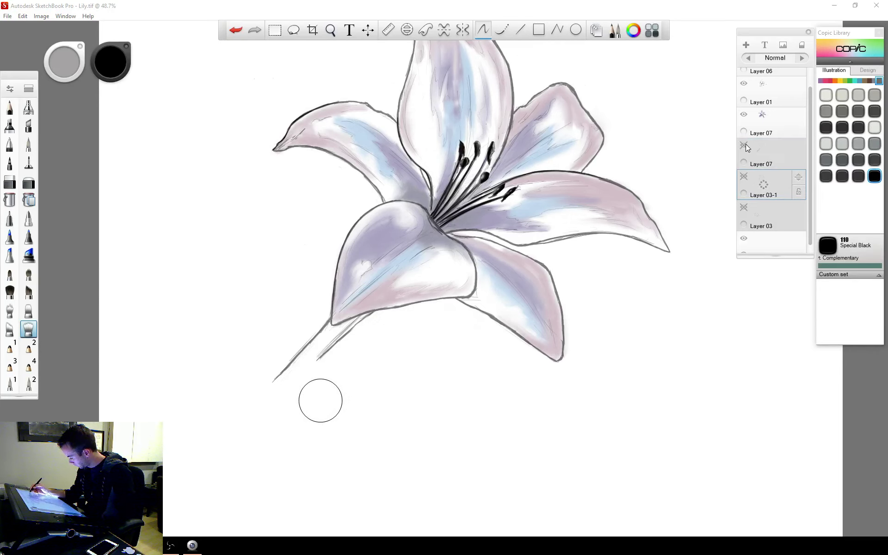
pyautogui.click(773, 151)
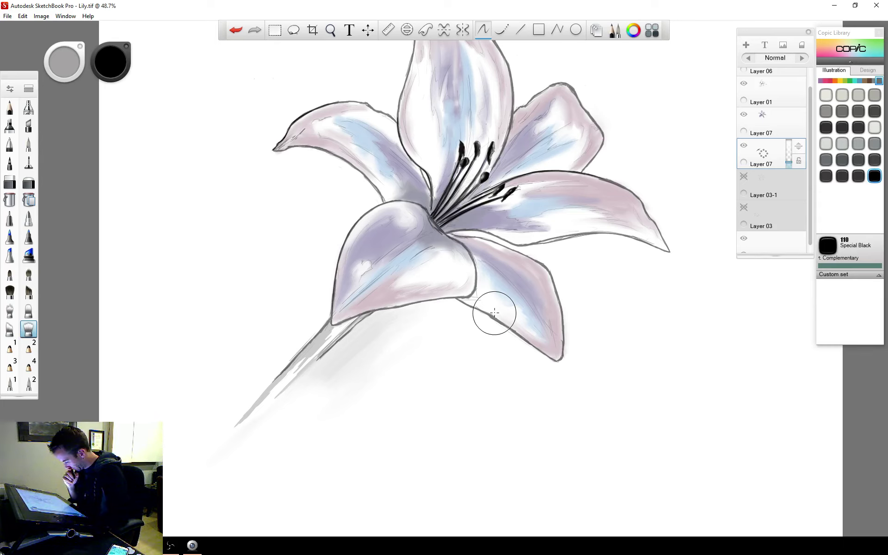
# On Layer 06, darken the stem's two side outlines and the front petal's lower tip with black pencil strokes.
pyautogui.click(10, 107)
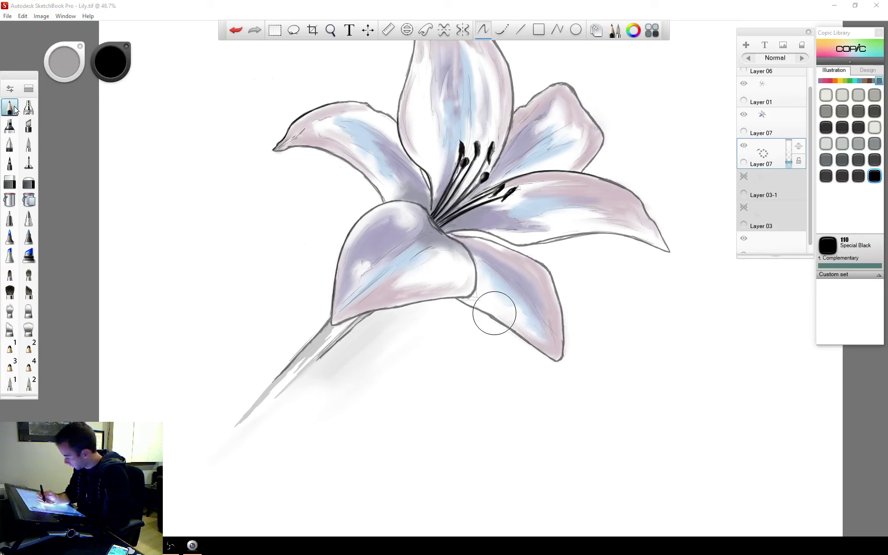
pyautogui.scroll(2, 808, 161)
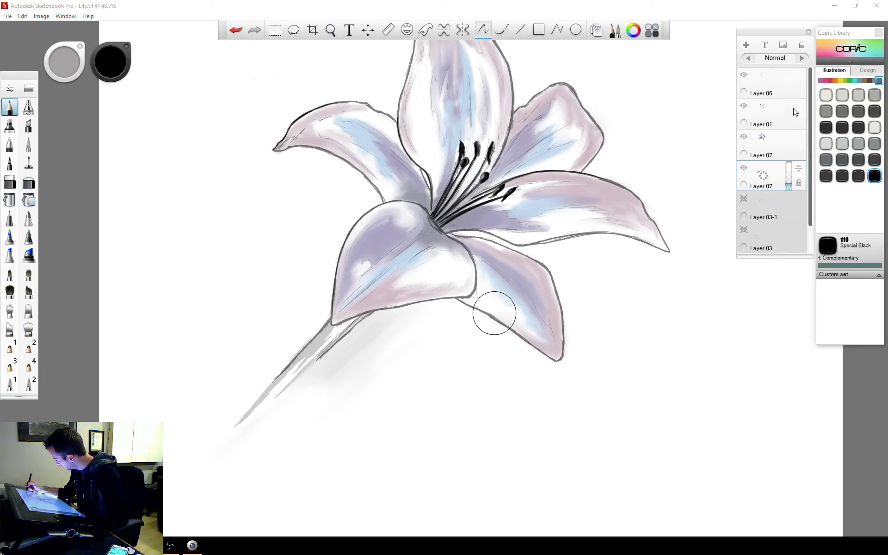
pyautogui.click(744, 75)
pyautogui.click(743, 74)
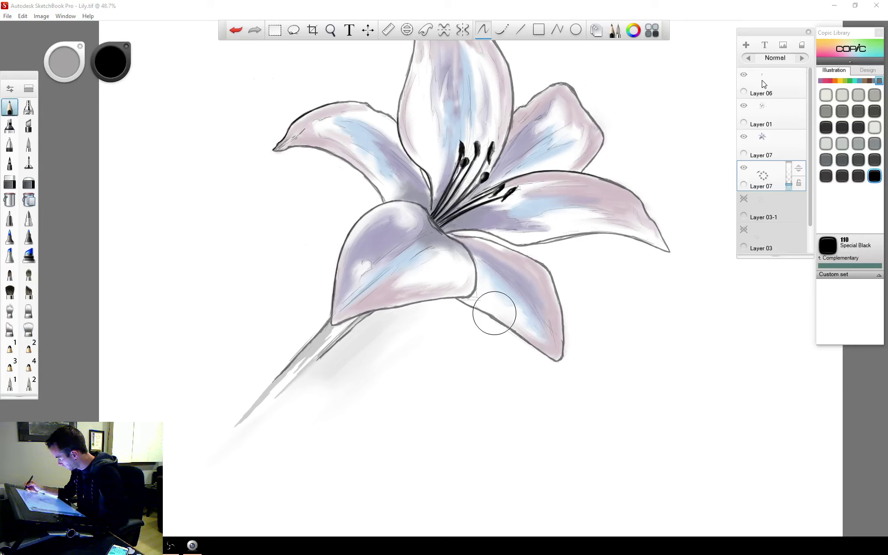
pyautogui.click(766, 83)
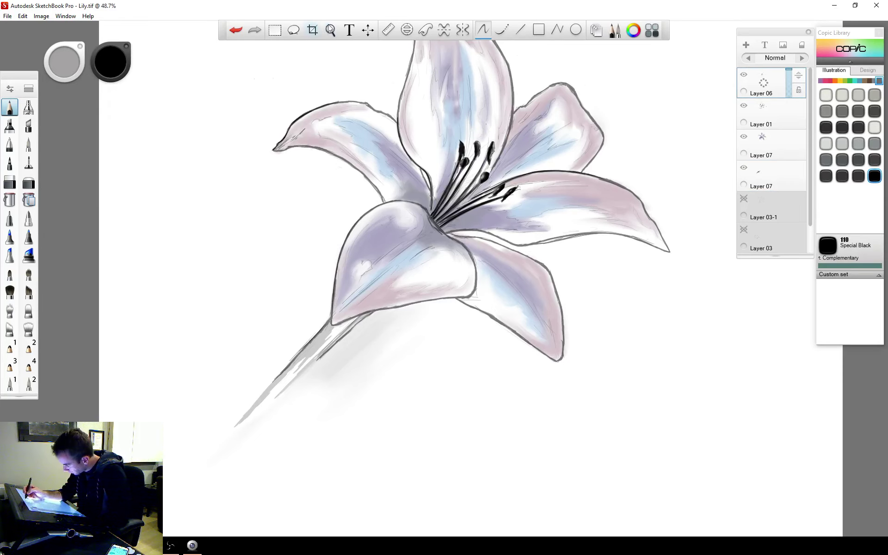
pyautogui.press('space')
pyautogui.moveTo(458, 212)
pyautogui.mouseDown()
pyautogui.moveTo(476, 224)
pyautogui.moveTo(696, 122)
pyautogui.mouseUp()
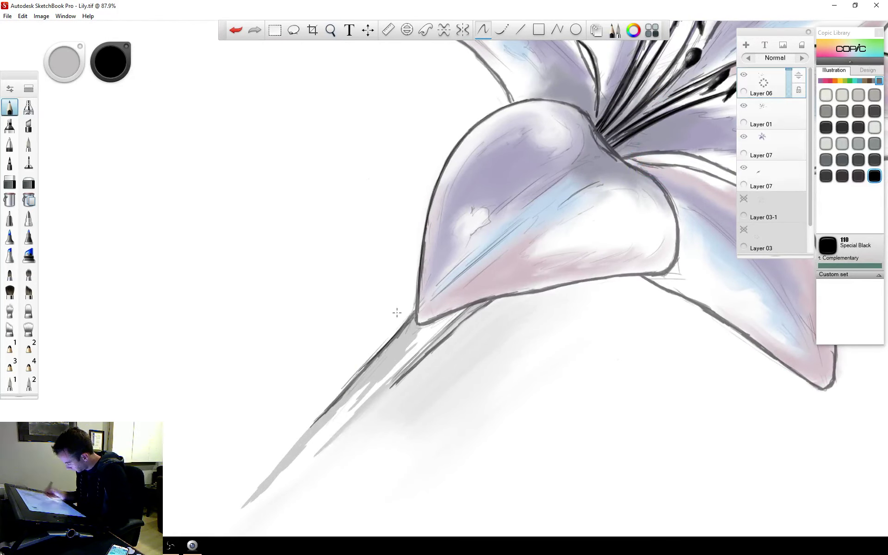
pyautogui.moveTo(401, 328)
pyautogui.mouseDown()
pyautogui.moveTo(412, 314)
pyautogui.moveTo(334, 401)
pyautogui.mouseUp()
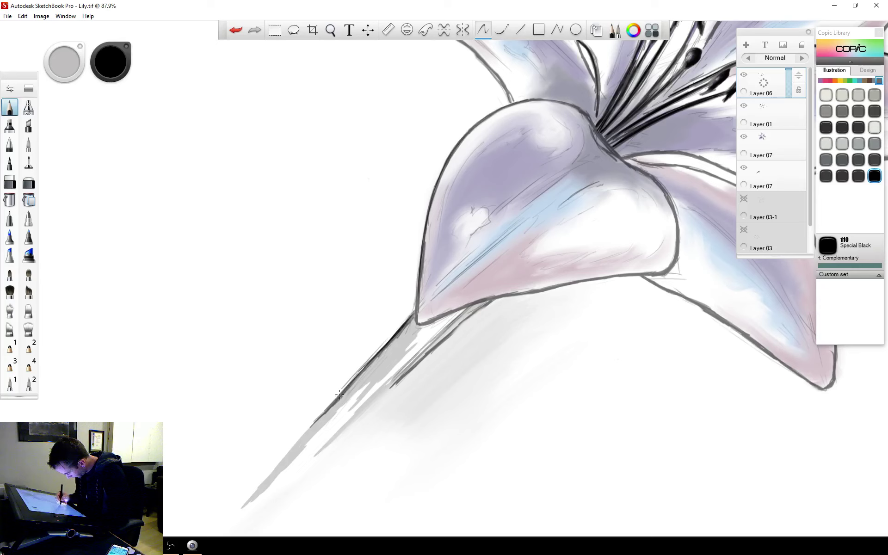
pyautogui.moveTo(362, 372); pyautogui.dragTo(304, 432)
pyautogui.moveTo(345, 389); pyautogui.dragTo(316, 413)
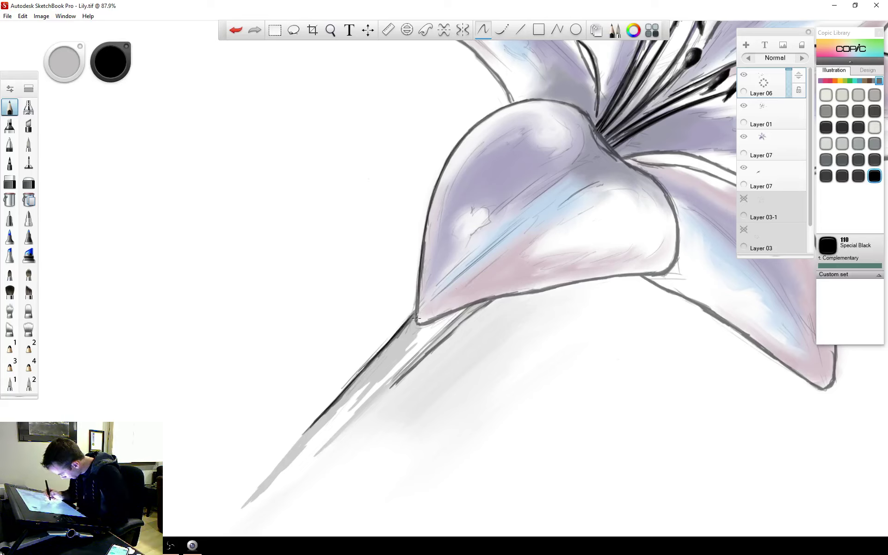
pyautogui.moveTo(417, 280); pyautogui.dragTo(416, 318)
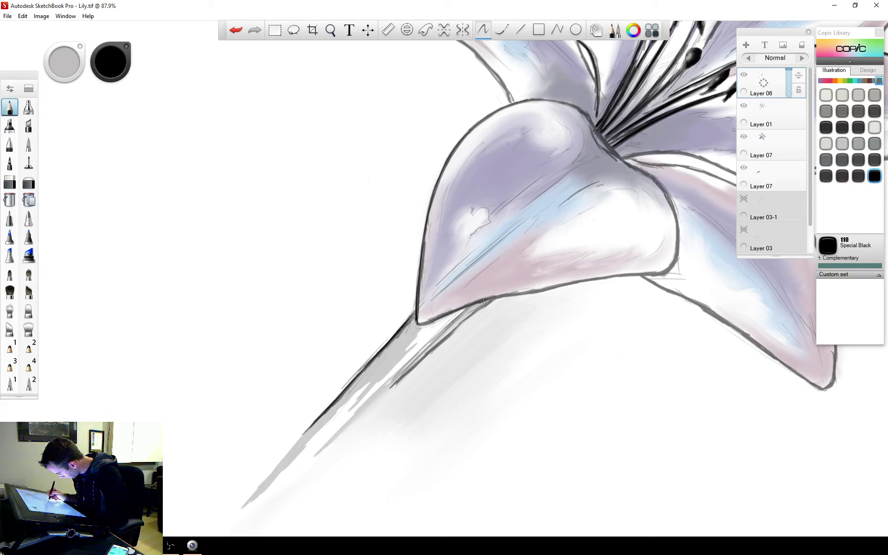
pyautogui.moveTo(492, 297)
pyautogui.mouseDown()
pyautogui.moveTo(433, 339)
pyautogui.moveTo(461, 326)
pyautogui.moveTo(448, 336)
pyautogui.mouseUp()
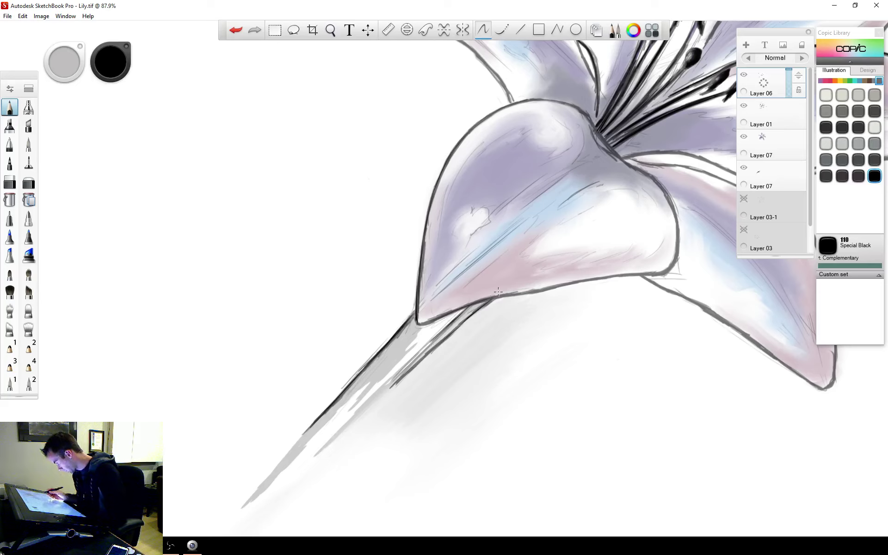
# View the whole flower and toggle the visibility of Layer 01 and the upper Layer 07 to compare the drawing with and without them.
pyautogui.click(330, 30)
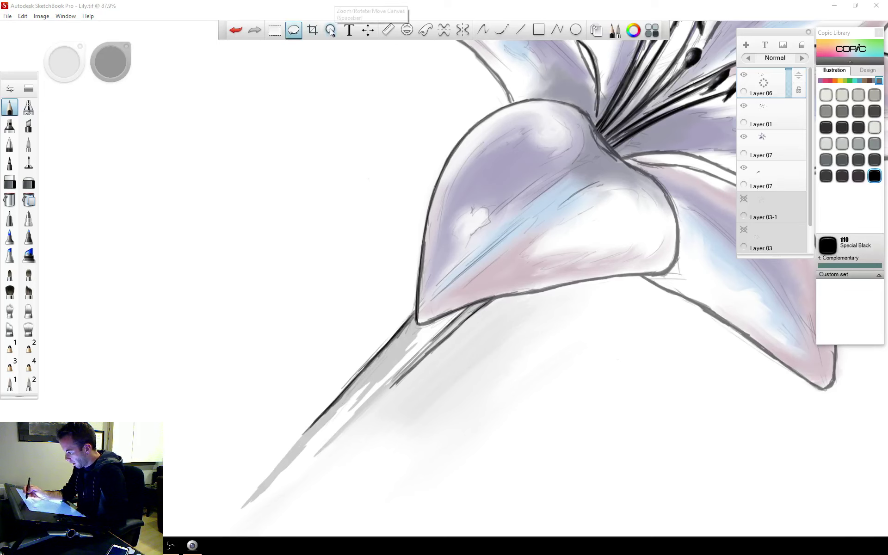
pyautogui.moveTo(371, 124); pyautogui.dragTo(322, 352)
pyautogui.moveTo(385, 173); pyautogui.dragTo(387, 155)
pyautogui.moveTo(325, 307)
pyautogui.mouseDown()
pyautogui.moveTo(349, 335)
pyautogui.moveTo(349, 323)
pyautogui.mouseUp()
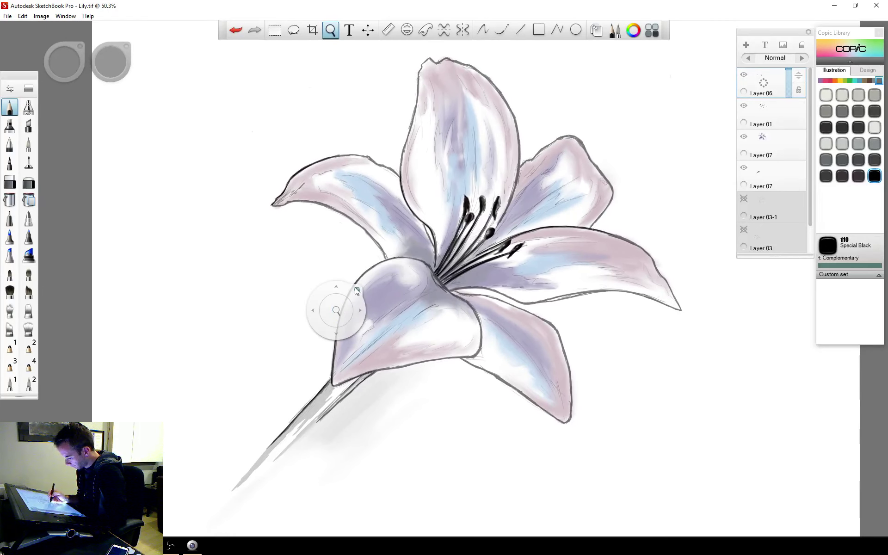
pyautogui.click(355, 288)
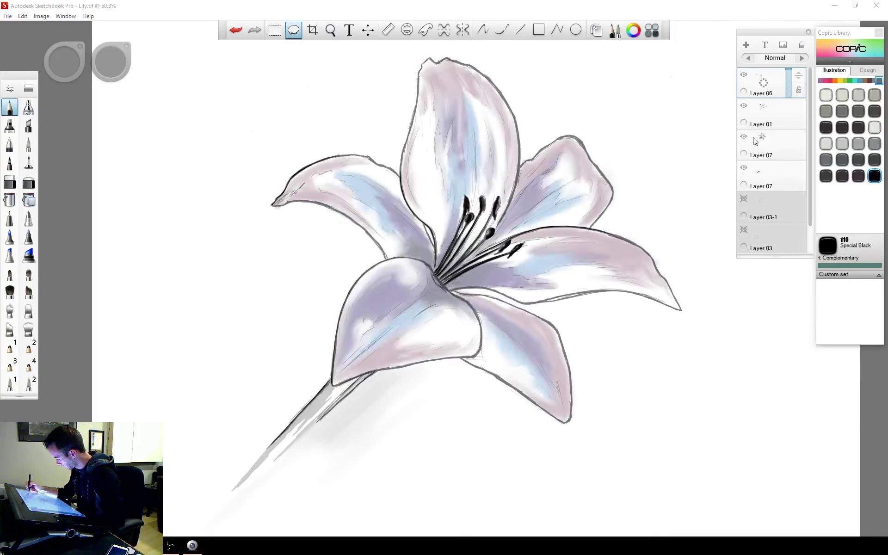
pyautogui.click(743, 136)
pyautogui.click(743, 136)
pyautogui.click(743, 136)
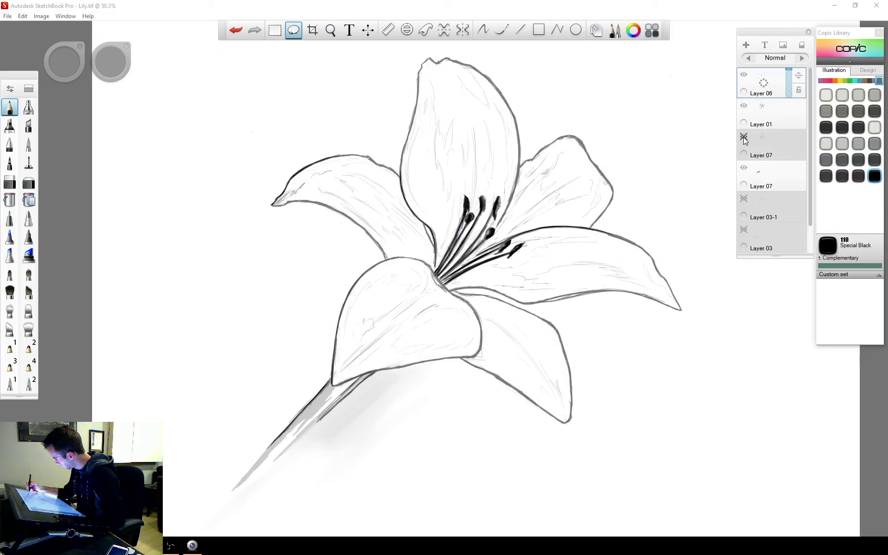
pyautogui.click(743, 137)
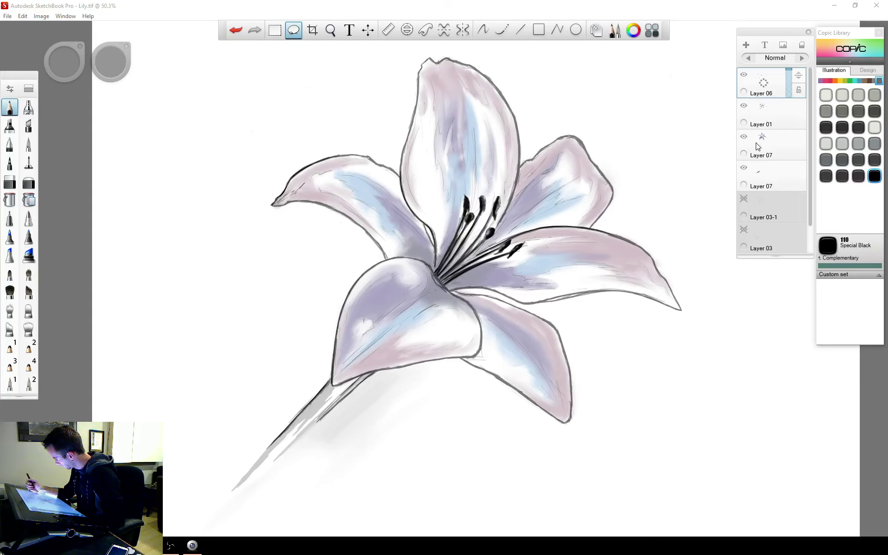
pyautogui.click(743, 107)
pyautogui.click(743, 107)
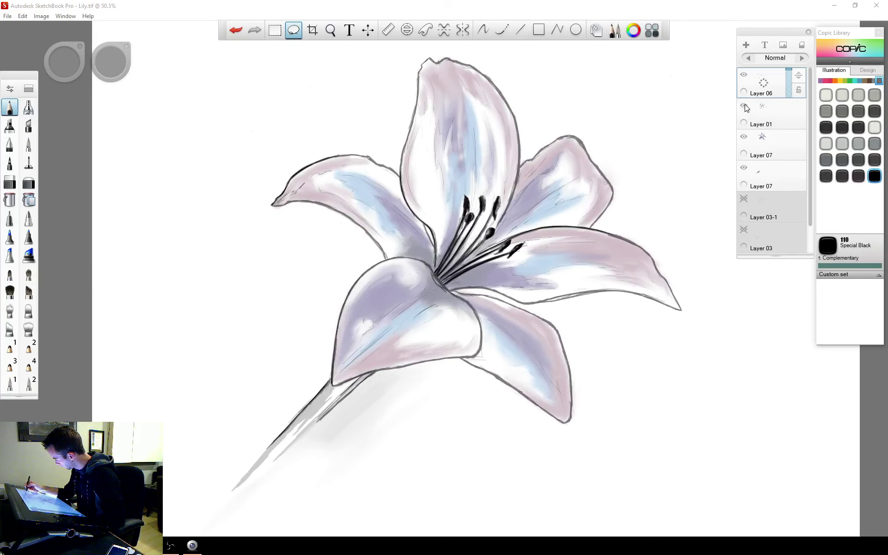
pyautogui.click(742, 136)
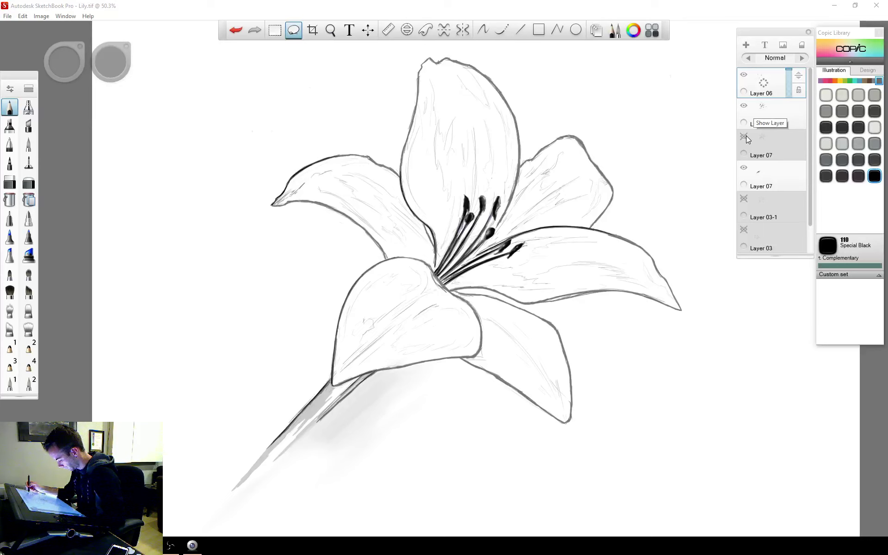
pyautogui.click(745, 136)
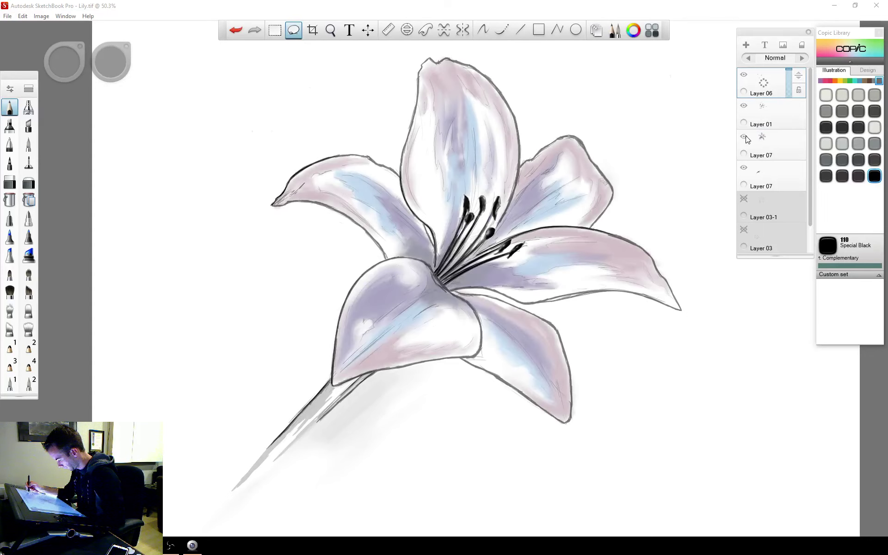
# Make the upper Layer 07, which holds the petal colours, the active layer.
pyautogui.click(777, 145)
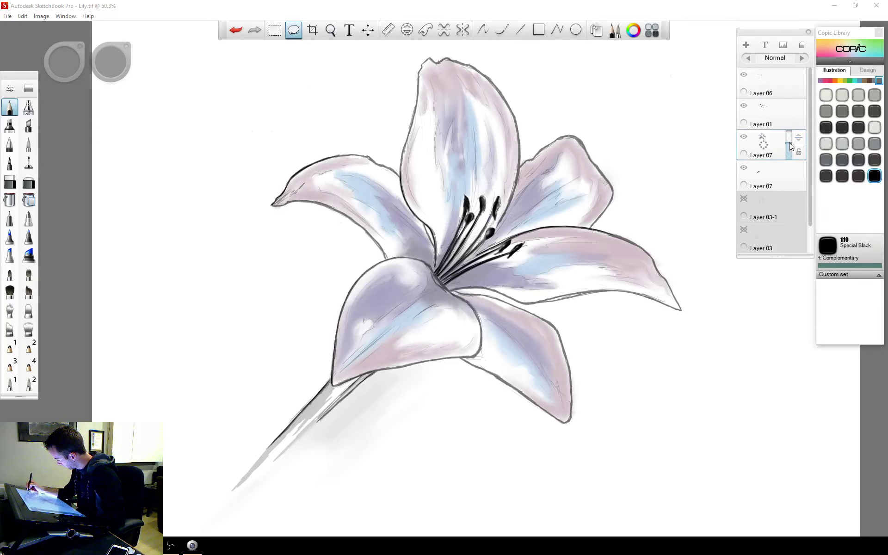